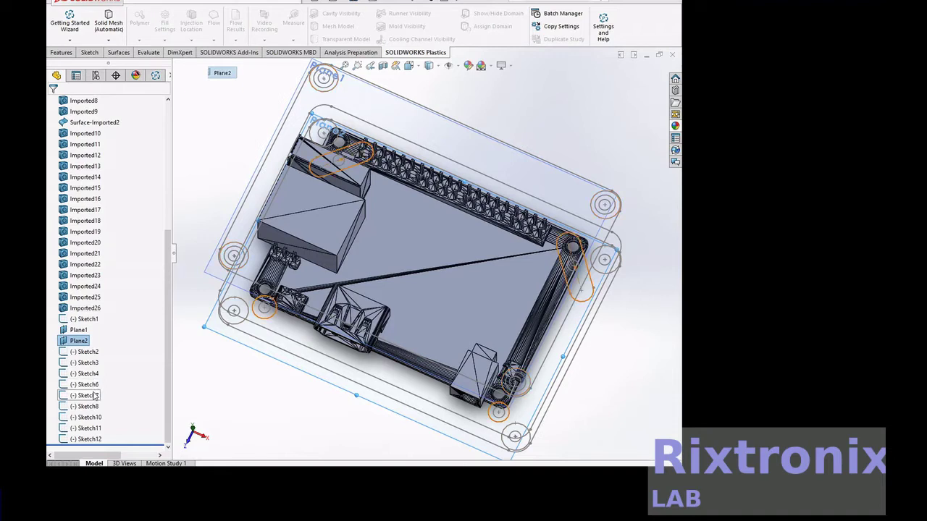
- Select Sketch7 and turn the model to a side view showing the board and plates edge-on
click(94, 396)
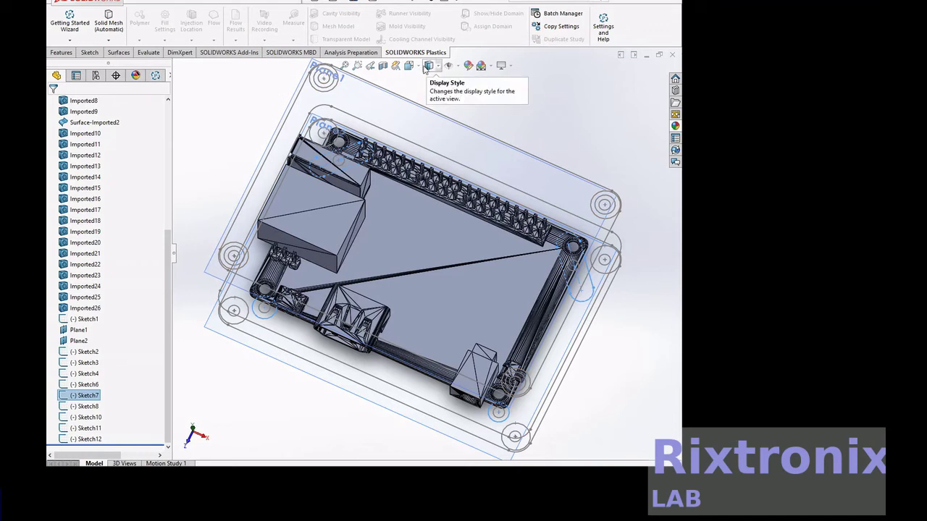
click(418, 67)
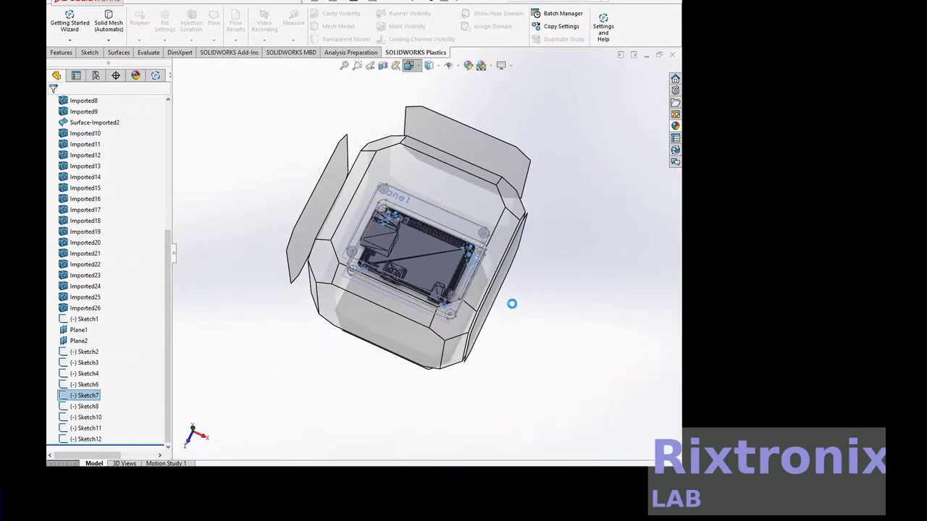
click(503, 276)
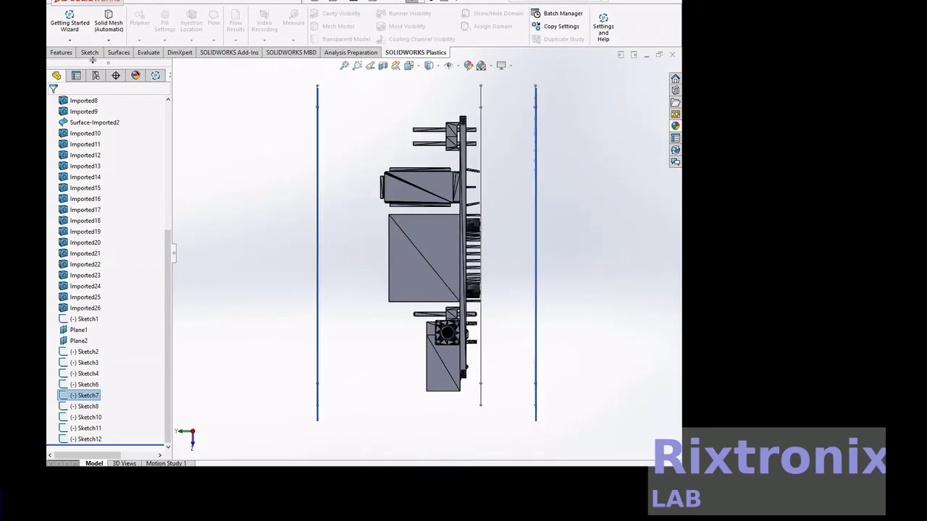
click(61, 52)
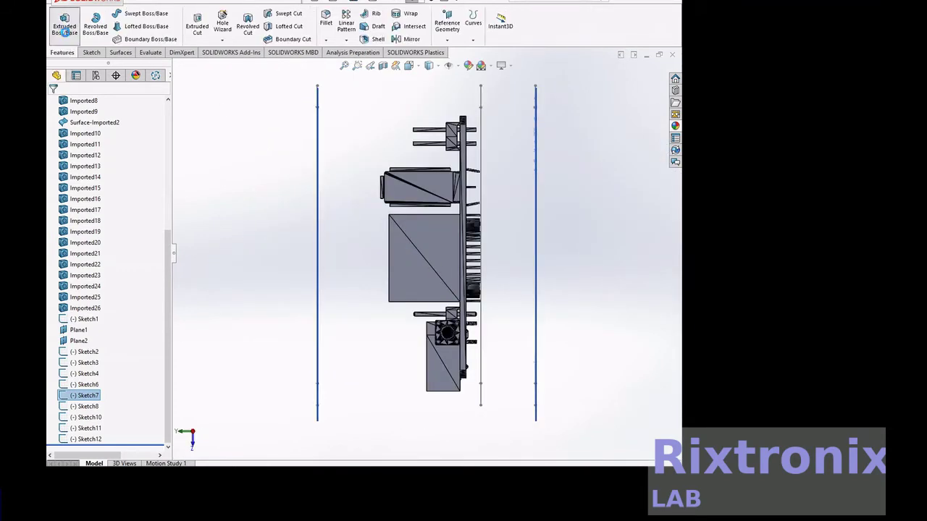
- Extrude the sketch circles 12.00 mm into unmerged standoff bodies as Boss-Extrude1
click(65, 30)
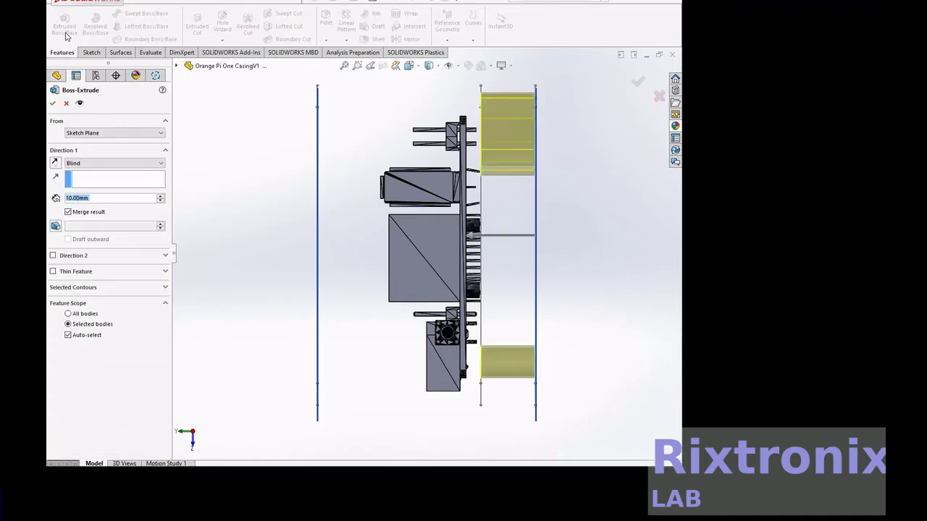
click(68, 212)
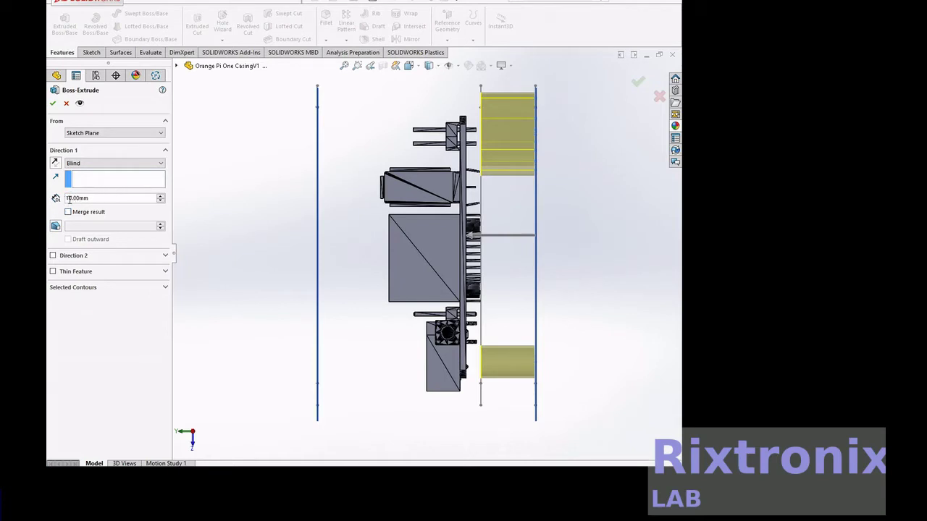
click(69, 199)
key(Delete)
text(2)
key(Return)
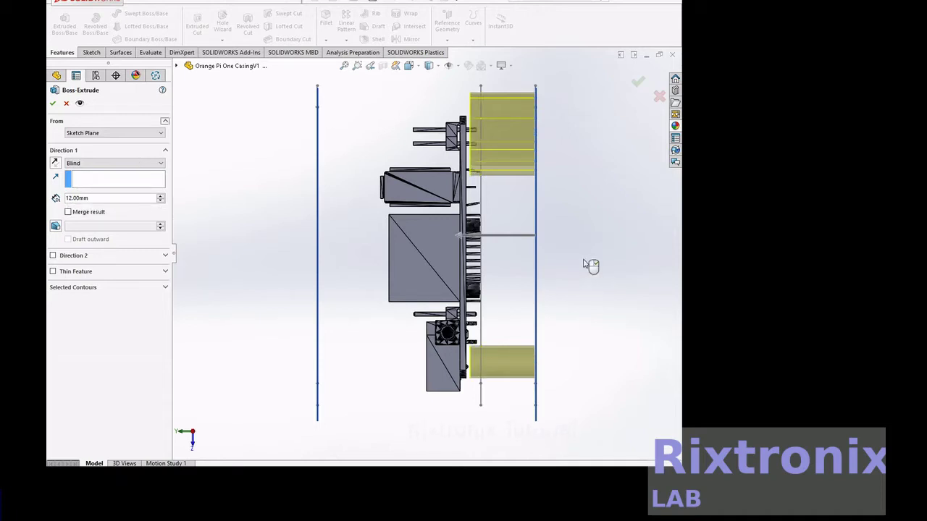
click(52, 104)
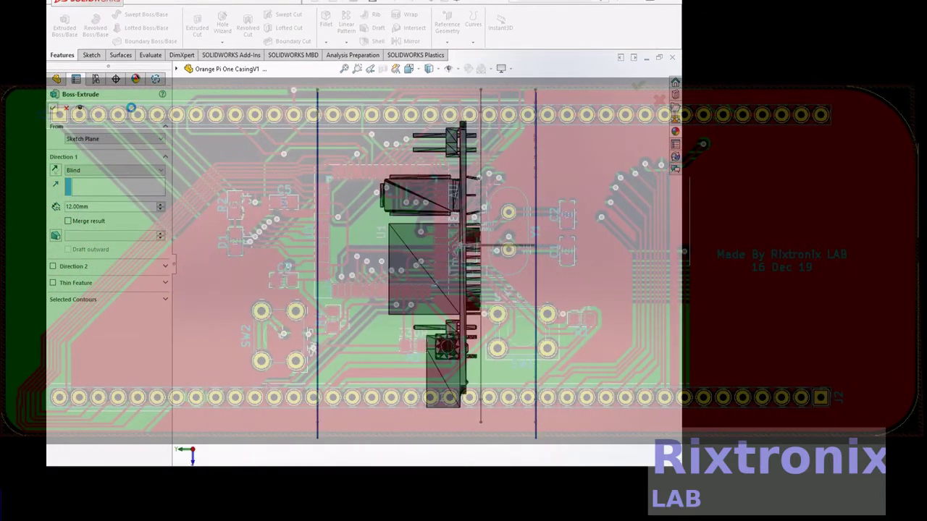
key(Return)
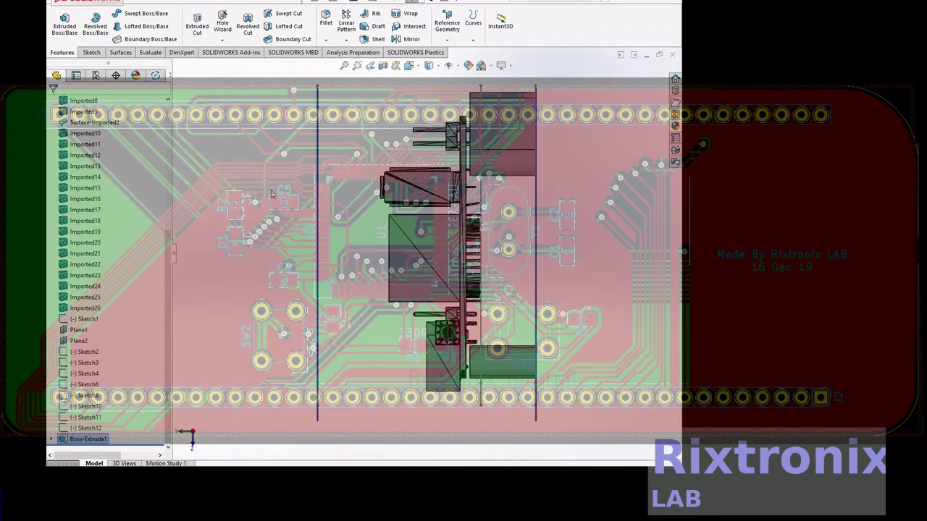
- Orbit to a tilted 3D view and begin an extruded cut from Sketch10
right_click(232, 261)
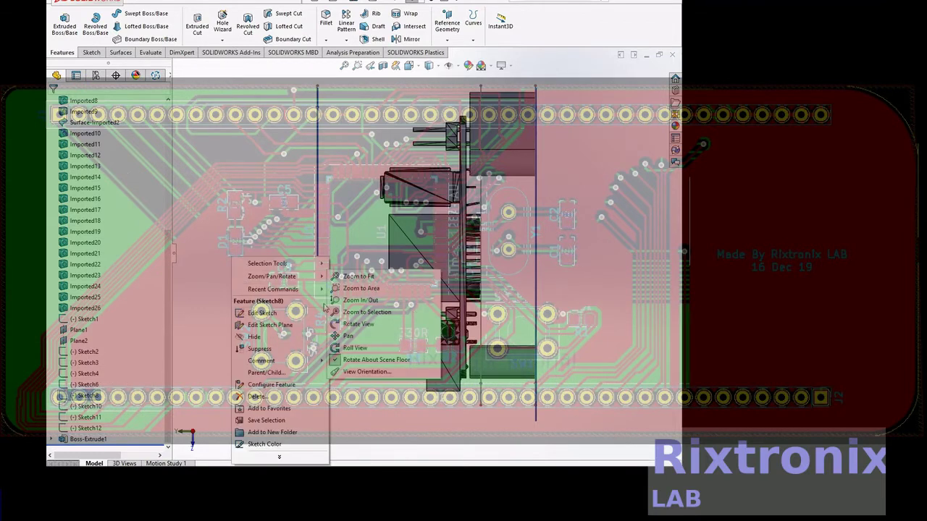
click(351, 326)
mouse_move(209, 278)
mouse_down()
mouse_move(224, 282)
mouse_move(227, 298)
mouse_move(215, 297)
mouse_up()
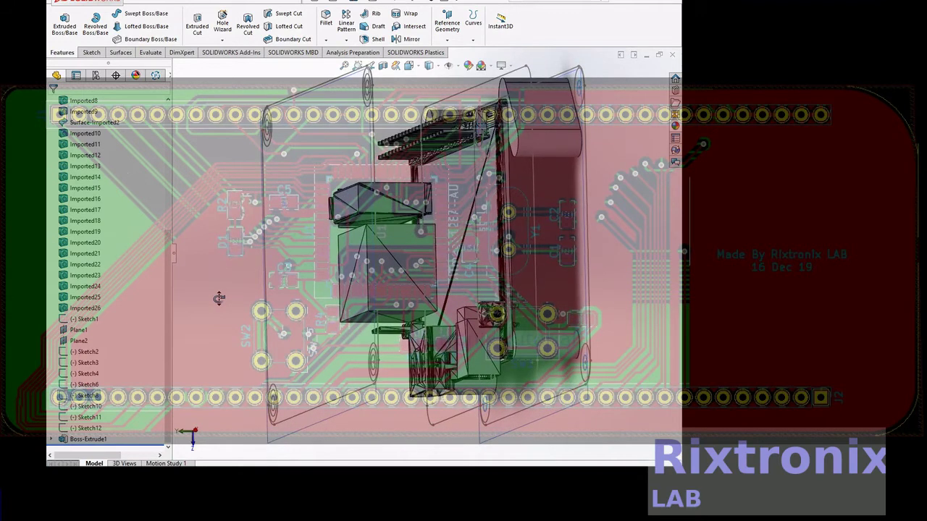
click(90, 407)
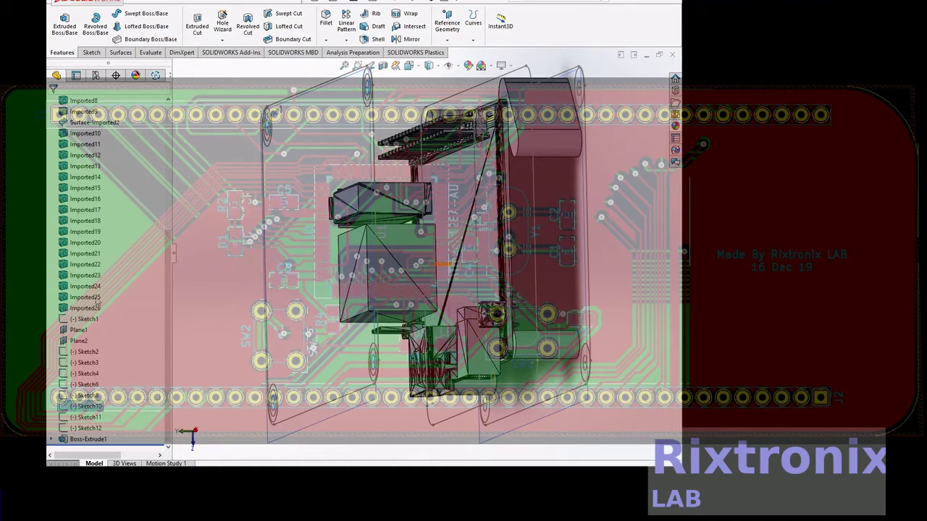
click(189, 31)
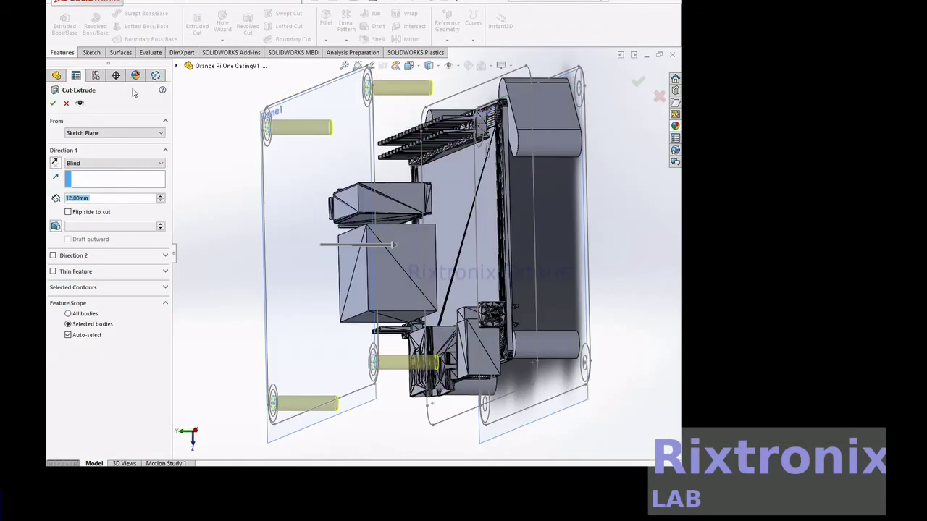
- Discard the Sketch10 cut and cut 12.00 mm reversed screw holes from Sketch11
click(65, 104)
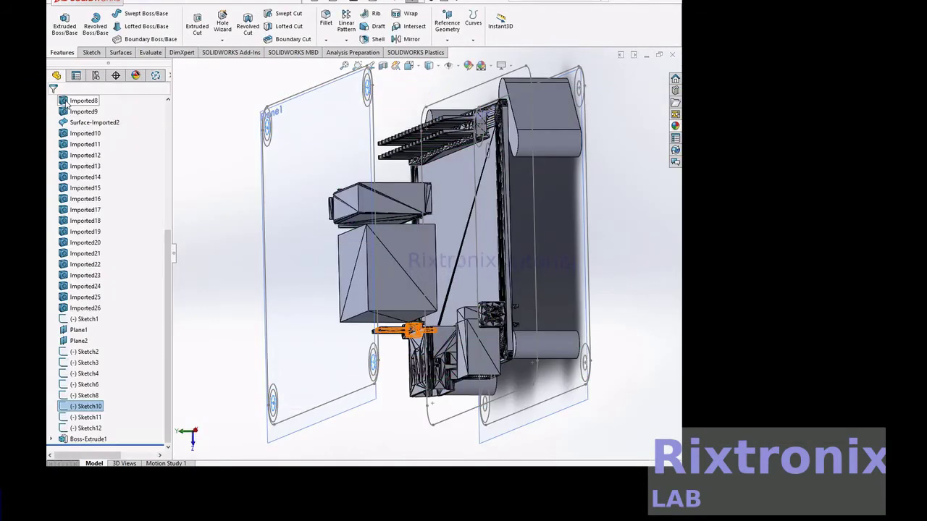
click(91, 397)
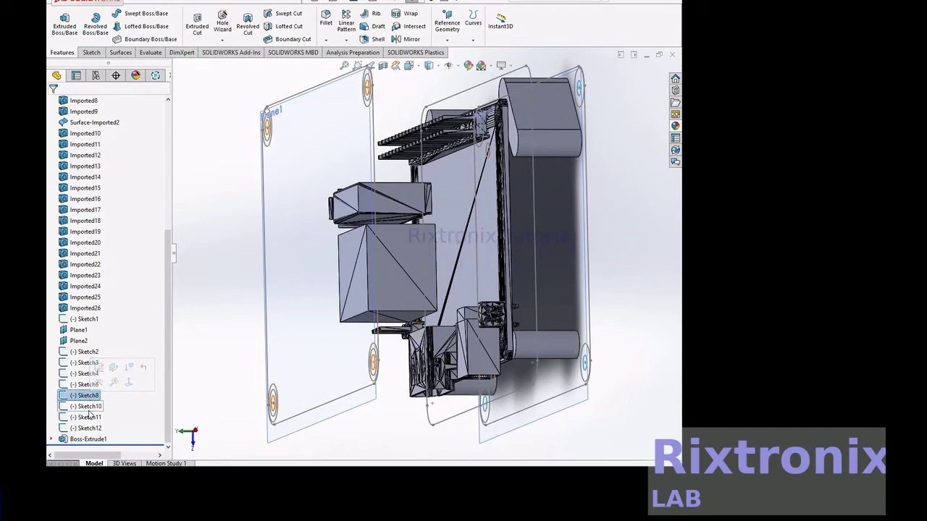
click(89, 407)
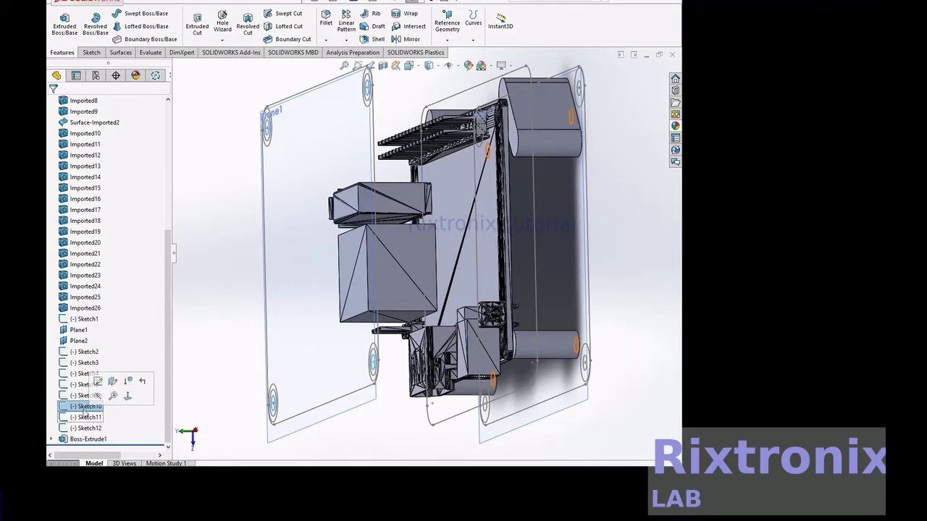
click(98, 420)
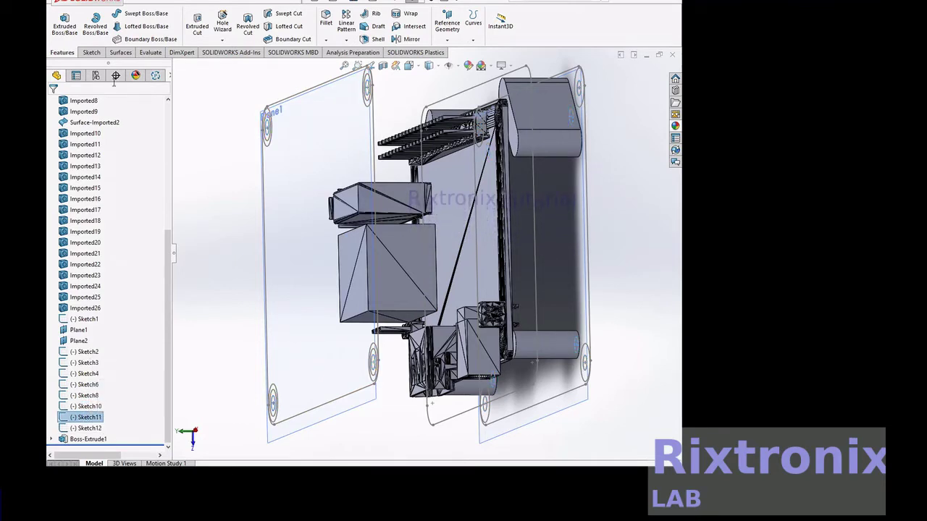
click(187, 26)
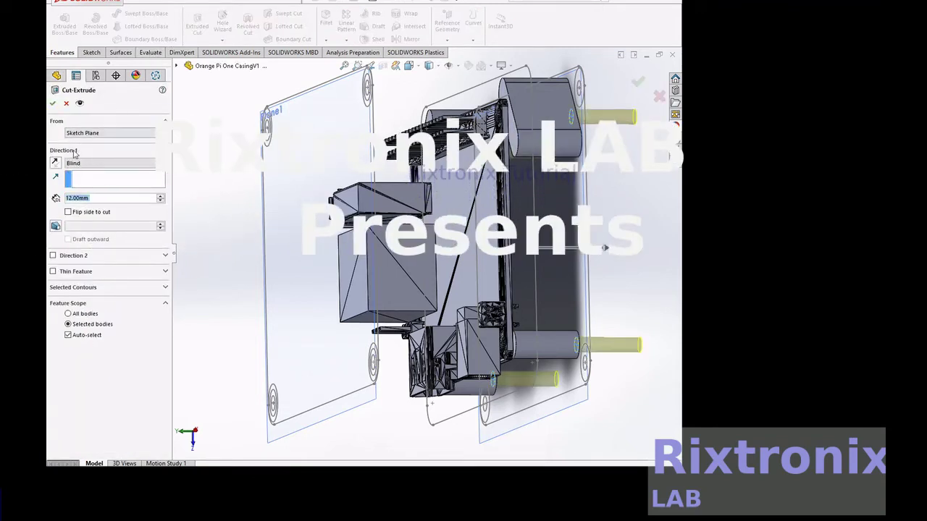
click(56, 164)
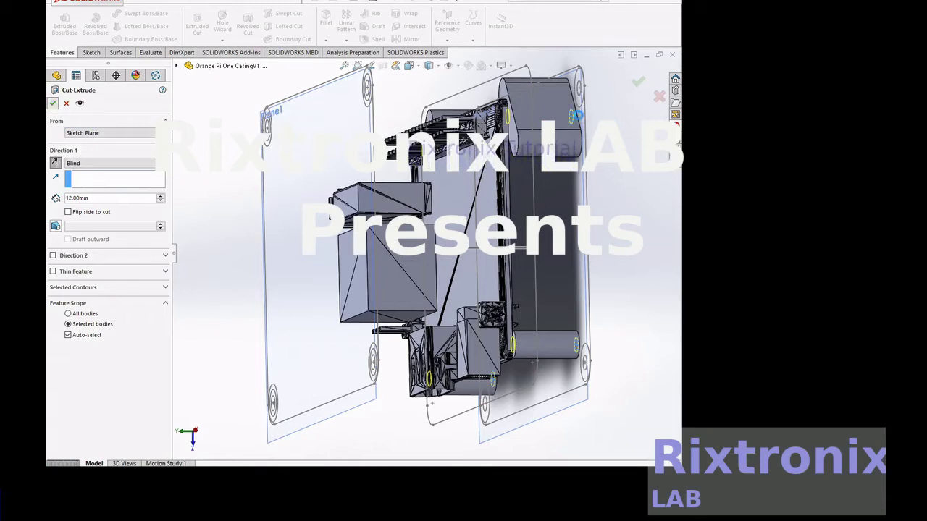
key(Return)
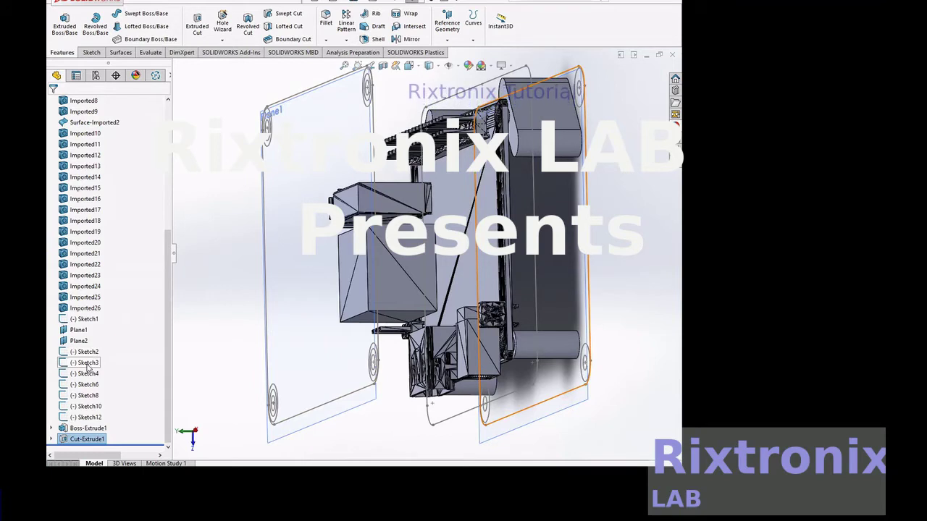
- Extrude Sketch4 35.00 mm into standoffs spanning both case plates as Boss-Extrude2
click(87, 373)
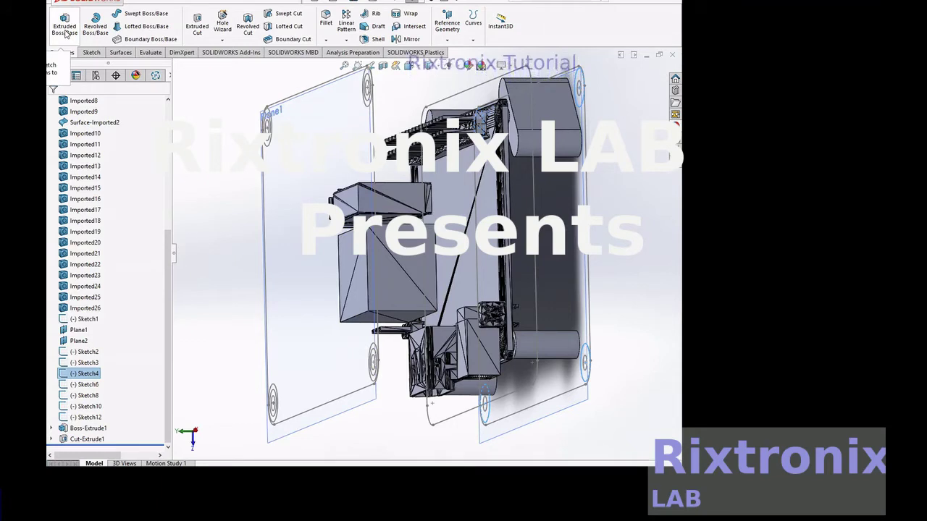
click(65, 32)
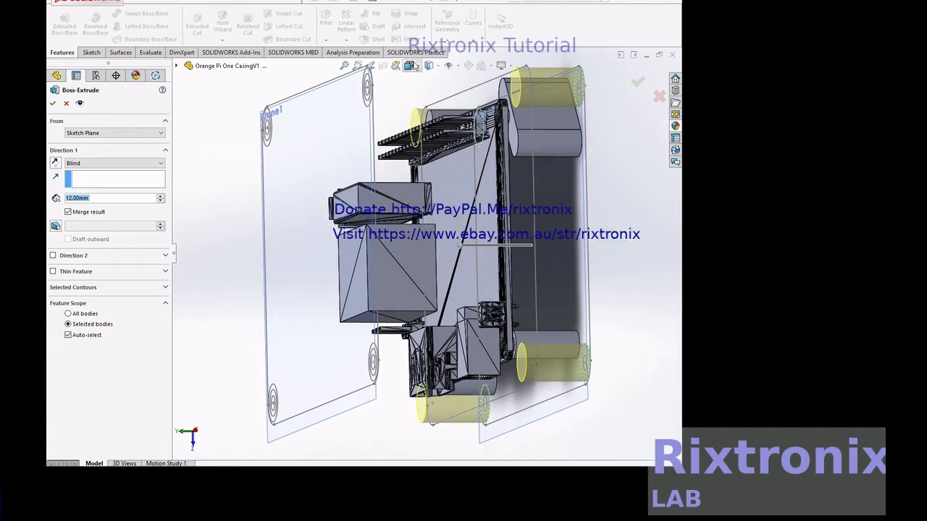
click(416, 66)
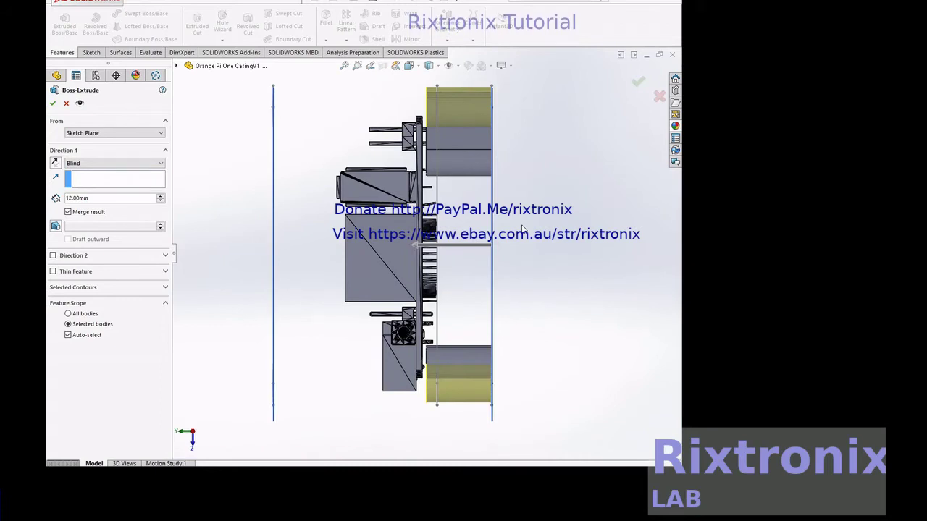
click(161, 197)
click(161, 197)
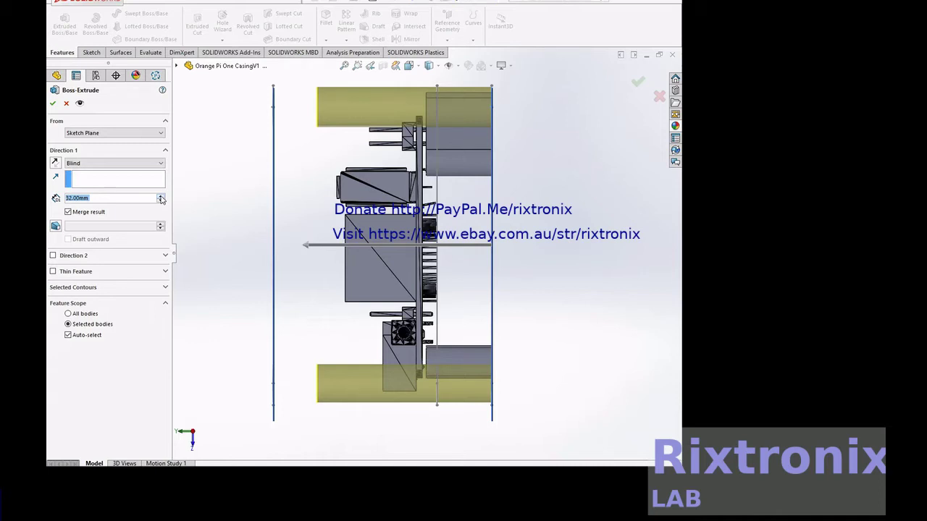
right_click(67, 199)
click(88, 197)
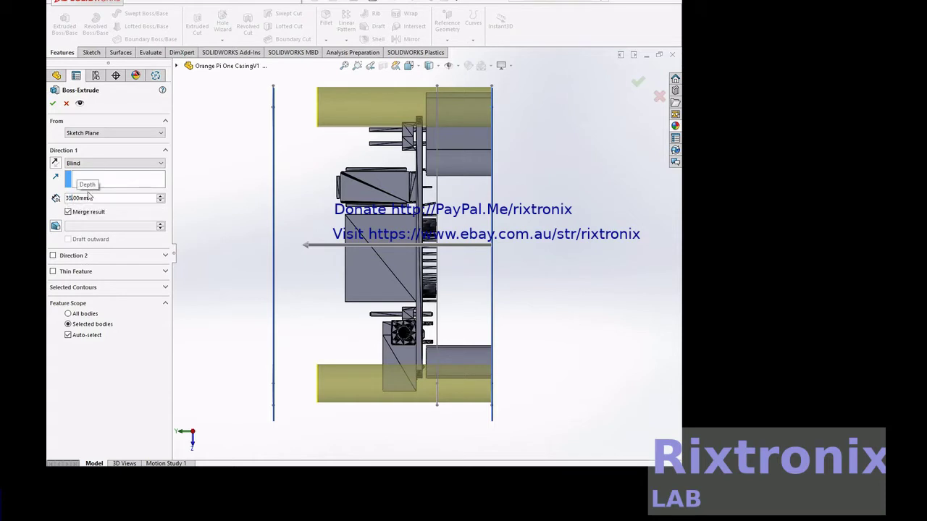
key(Return)
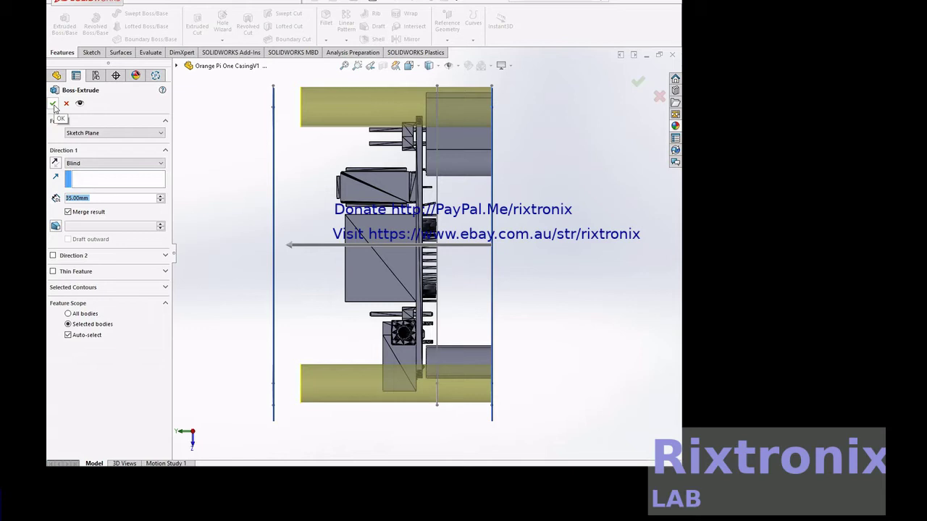
click(53, 103)
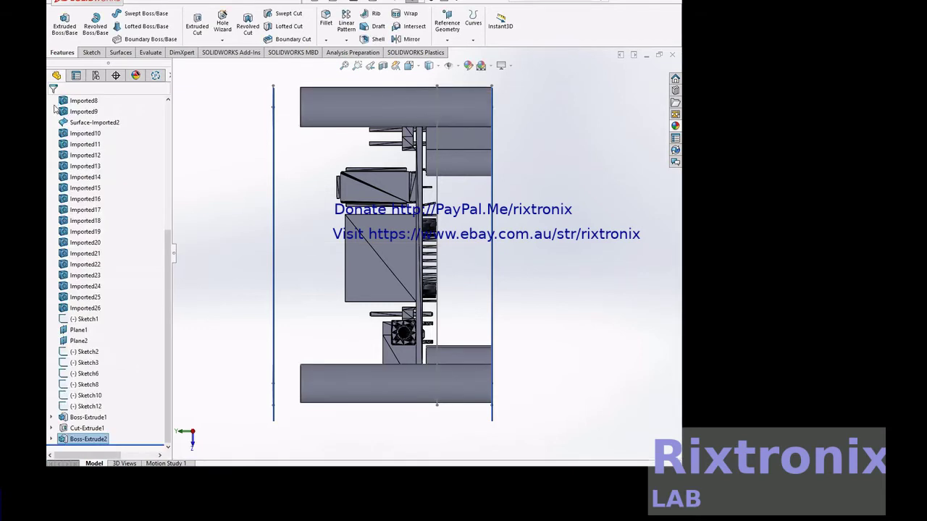
click(143, 4)
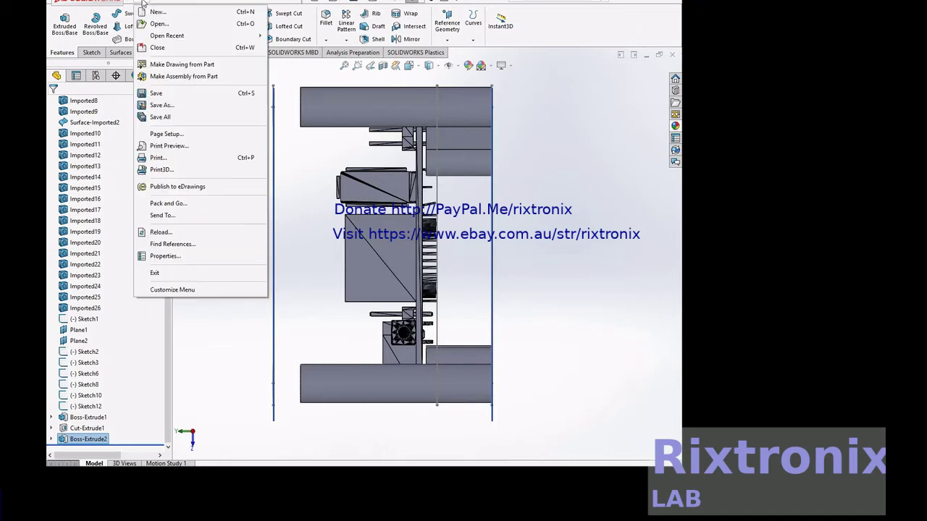
- Save the casing part and orbit to an angled 3D view of the standoffs
click(160, 90)
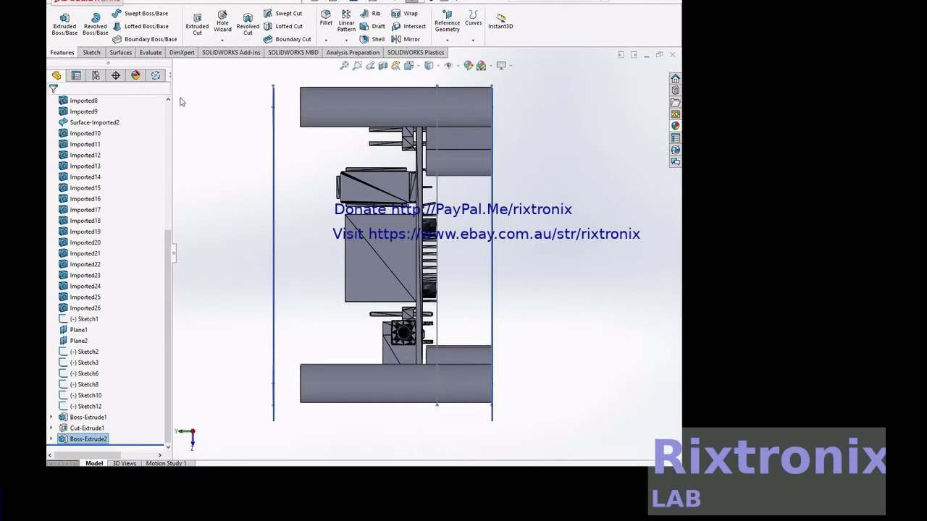
right_click(214, 122)
mouse_move(254, 137)
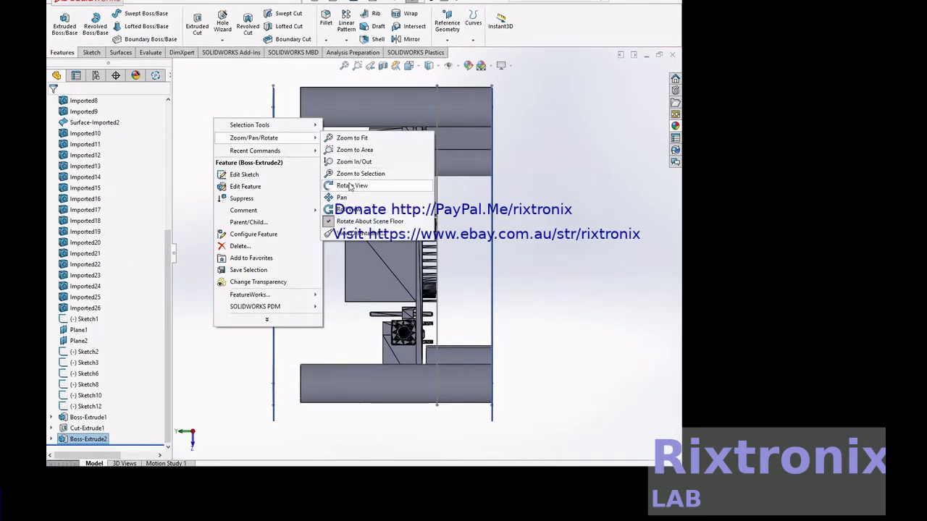
click(352, 185)
drag(269, 194, 285, 198)
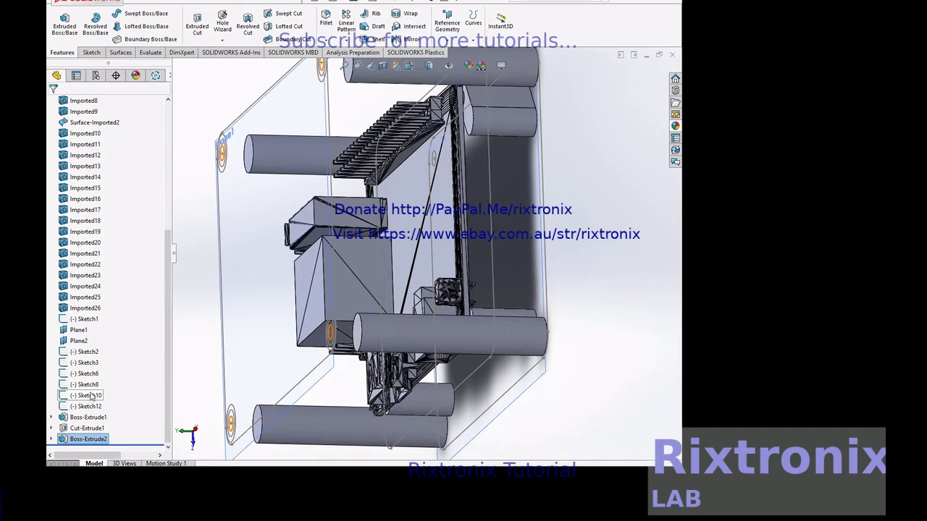
click(89, 384)
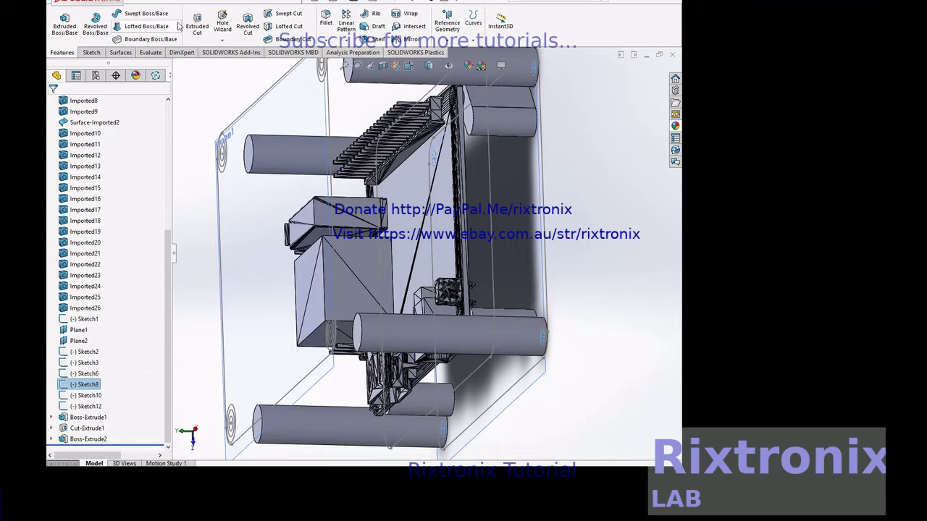
- Cut 35.00 mm reversed screw holes from Sketch8 into the long standoffs
click(195, 26)
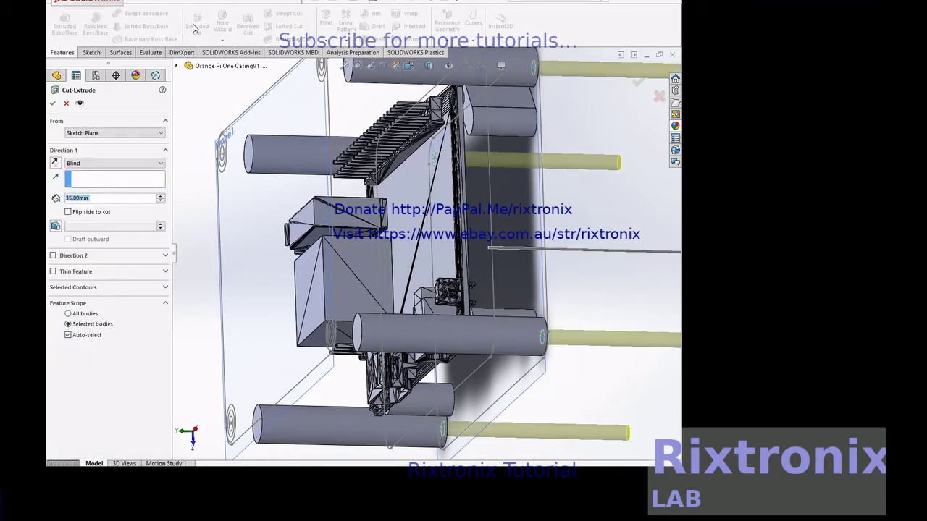
click(55, 166)
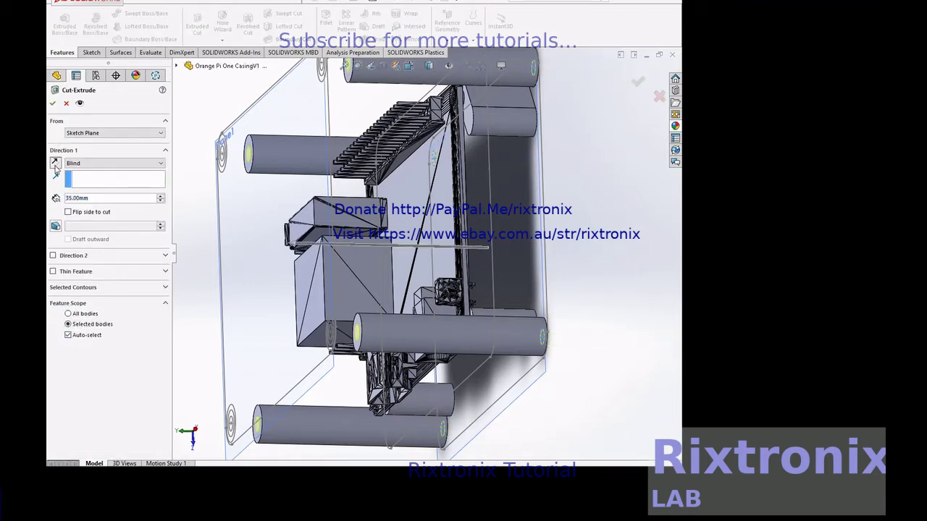
click(54, 104)
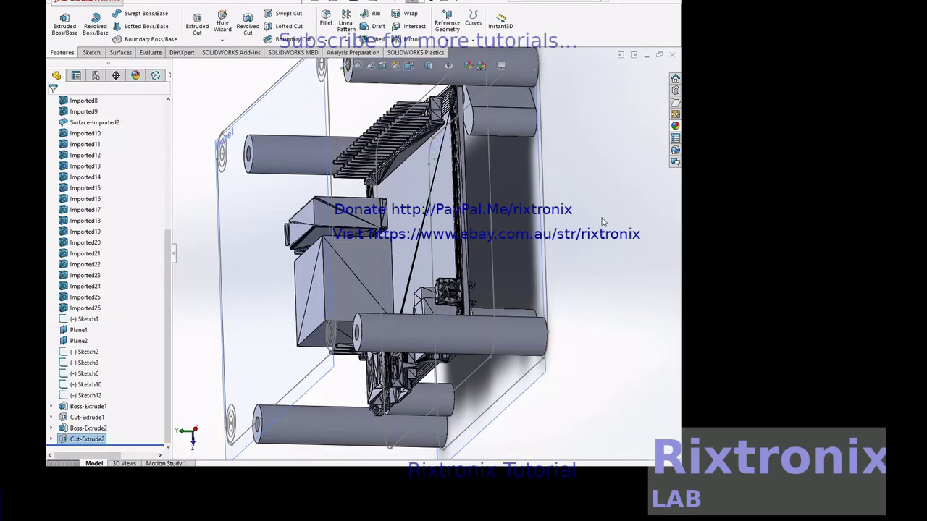
right_click(603, 222)
mouse_move(615, 237)
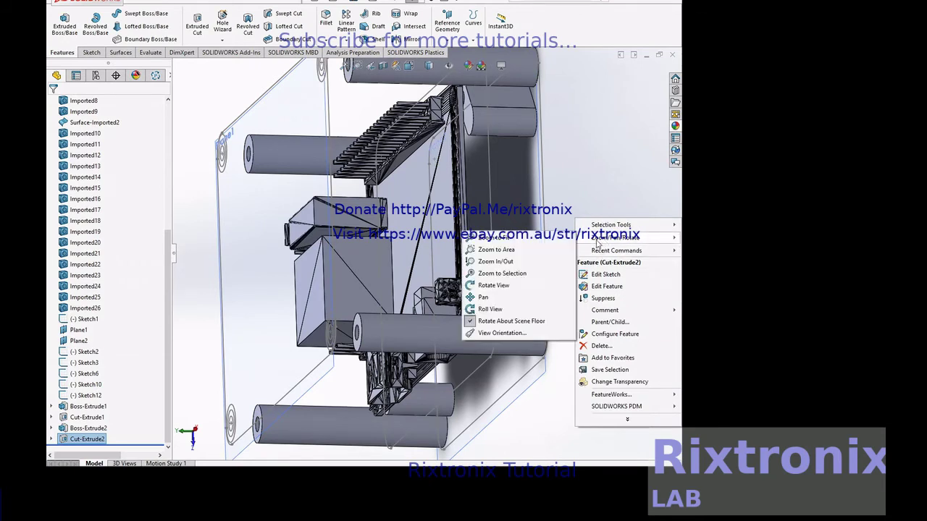
- Orbit around the model to inspect the standoff holes, snapping to the front view
click(521, 285)
mouse_move(180, 199)
mouse_down()
mouse_move(211, 203)
mouse_move(165, 223)
mouse_move(135, 158)
mouse_move(155, 78)
mouse_up()
middle_drag(157, 92, 161, 92)
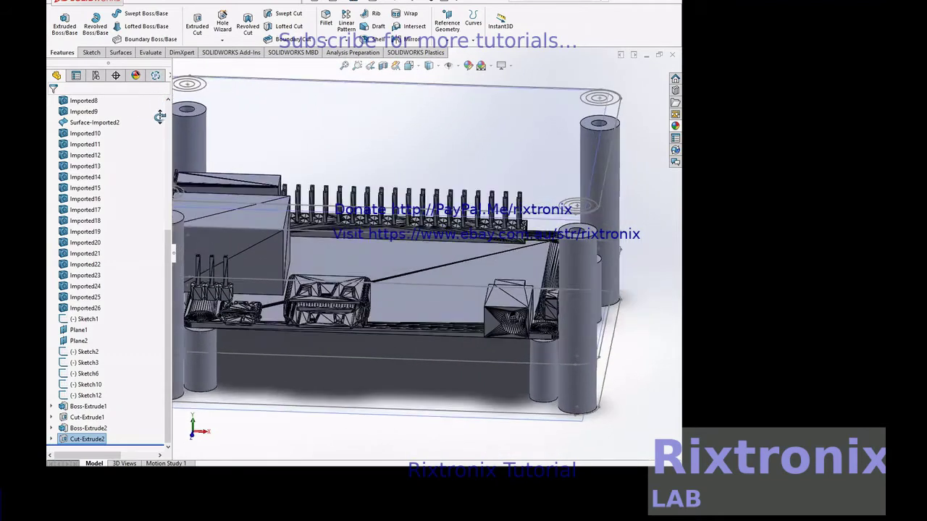
key(ctrl+1)
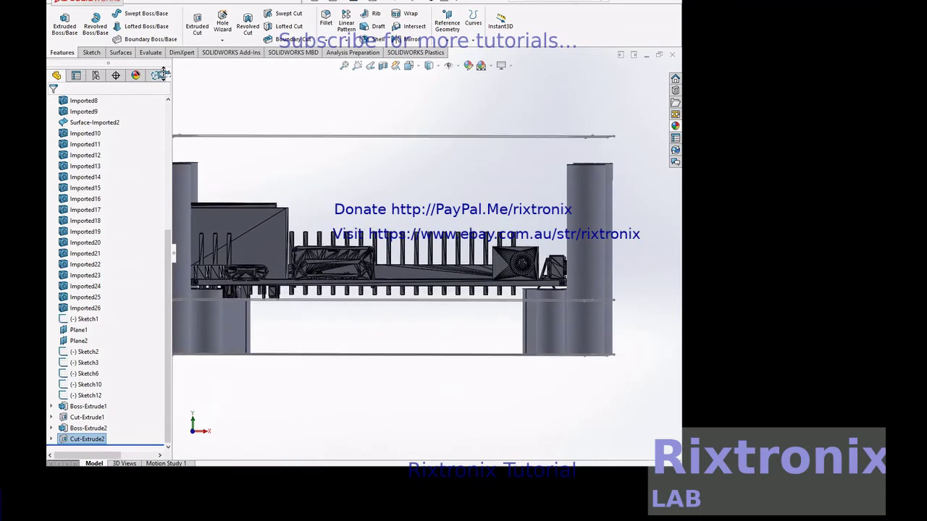
middle_drag(164, 79, 172, 176)
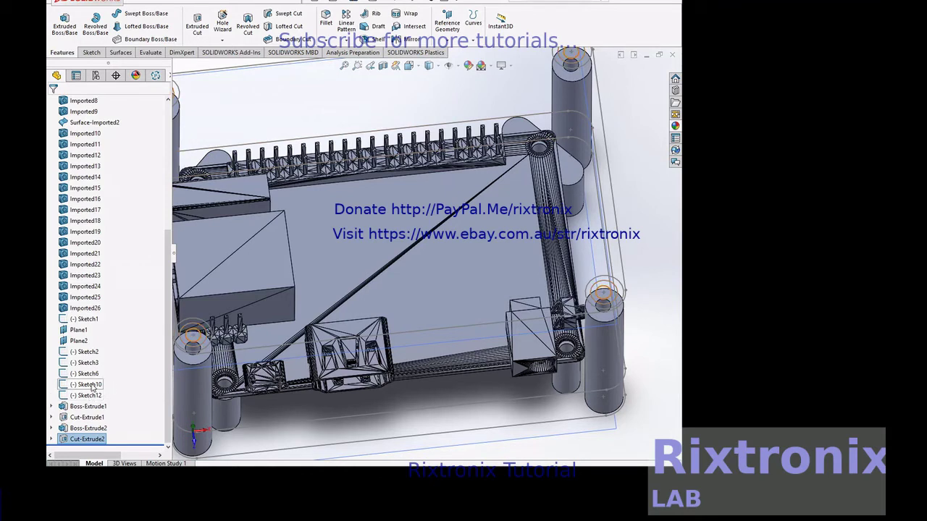
- Select Sketch6 and view the model normal to a side case plate
click(90, 374)
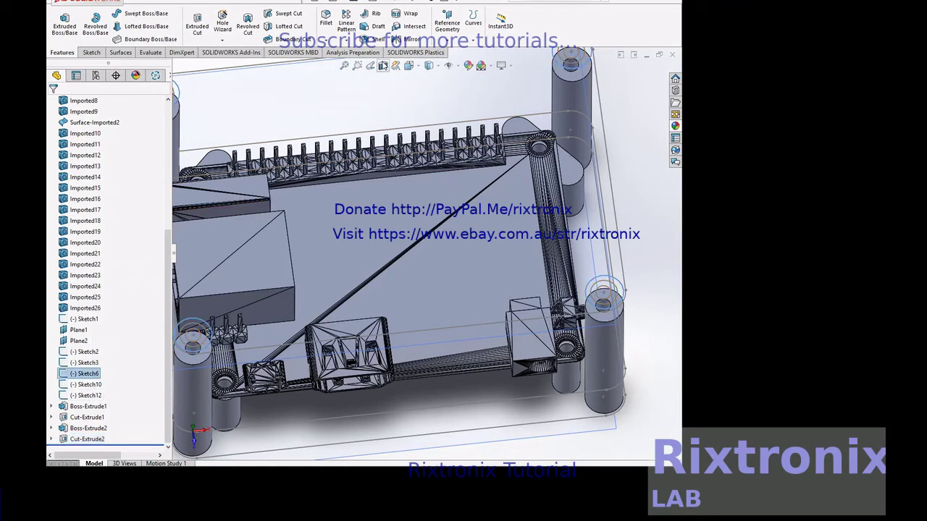
click(410, 67)
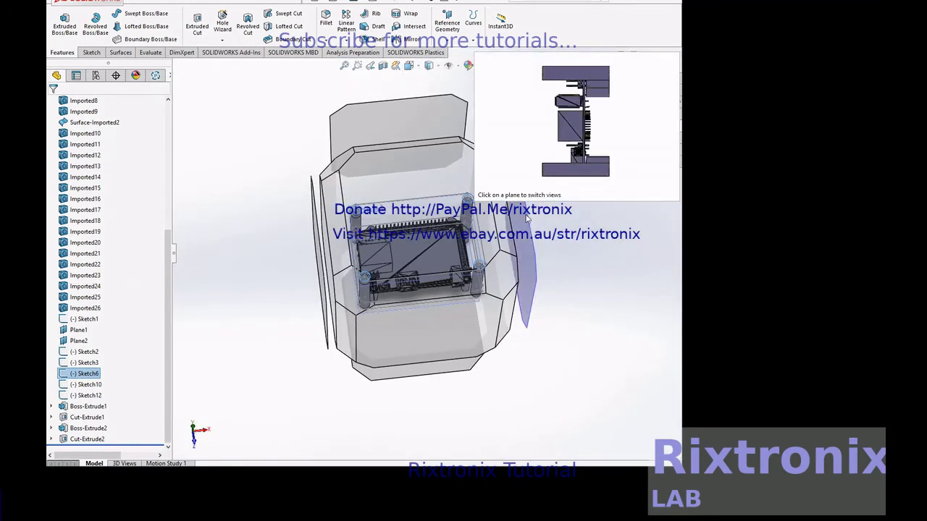
click(527, 219)
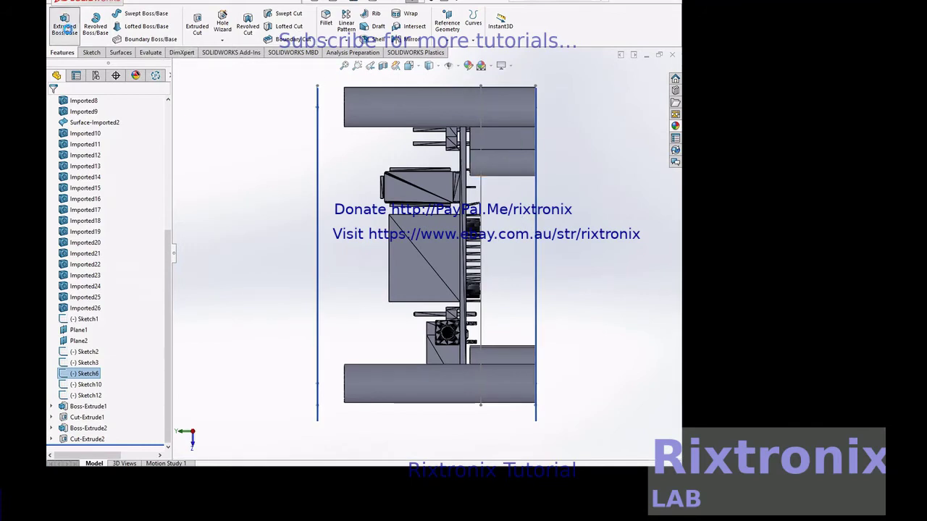
click(66, 29)
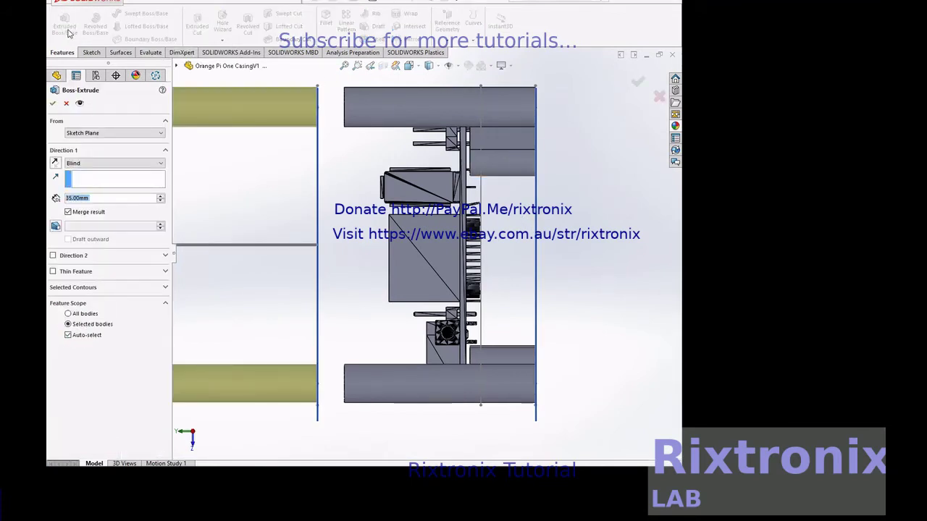
click(68, 211)
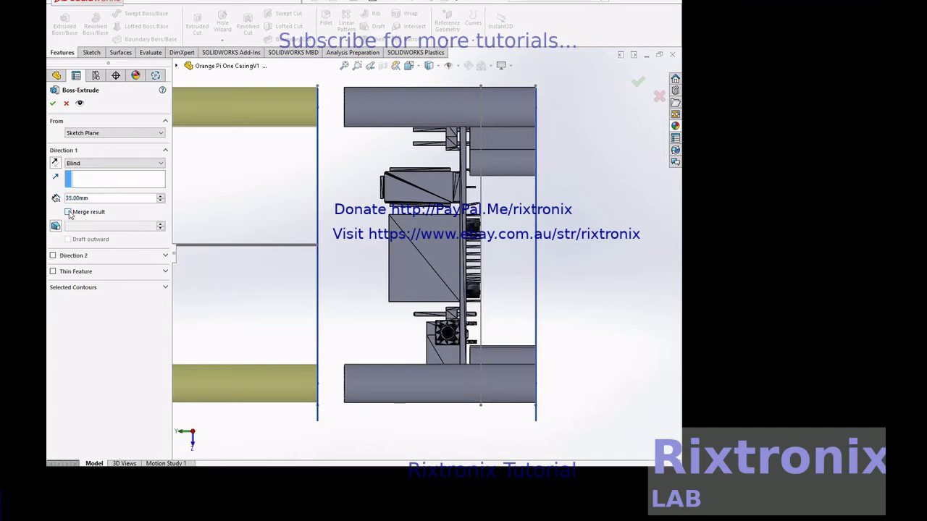
click(56, 164)
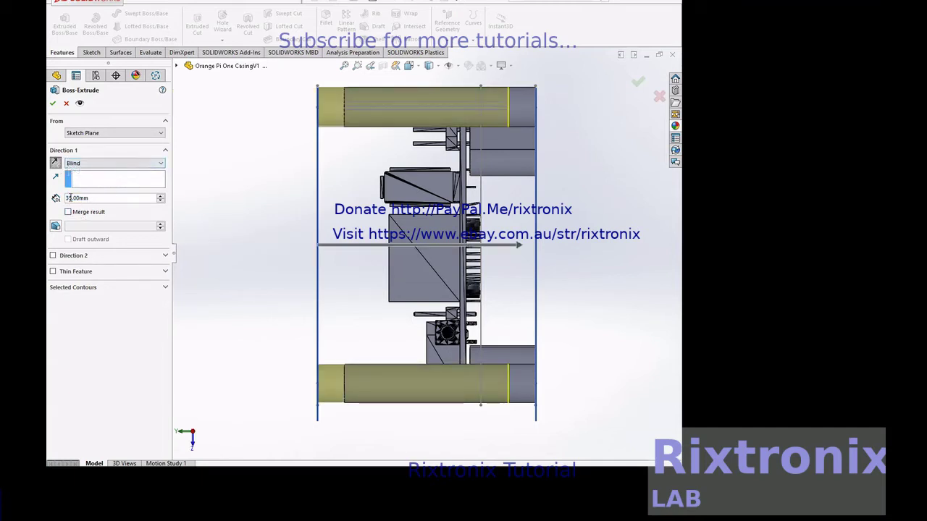
key(BackSpace)
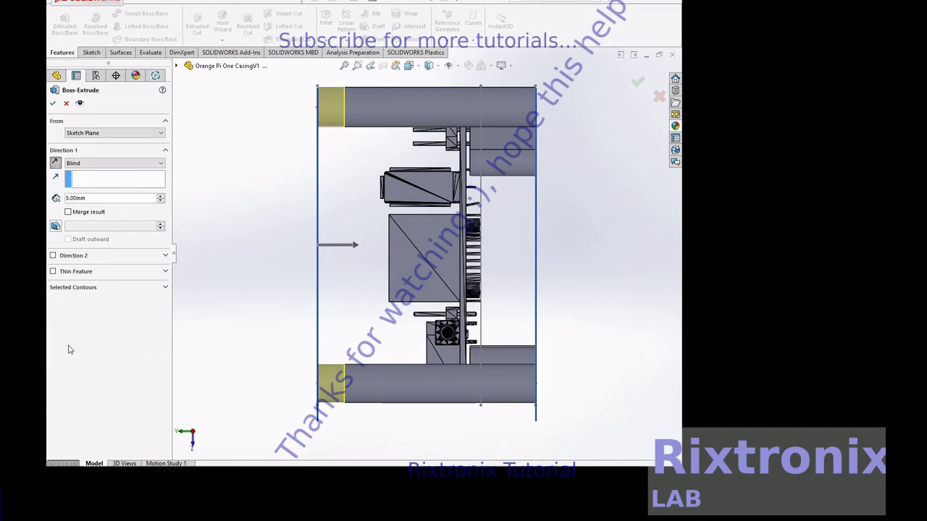
click(66, 103)
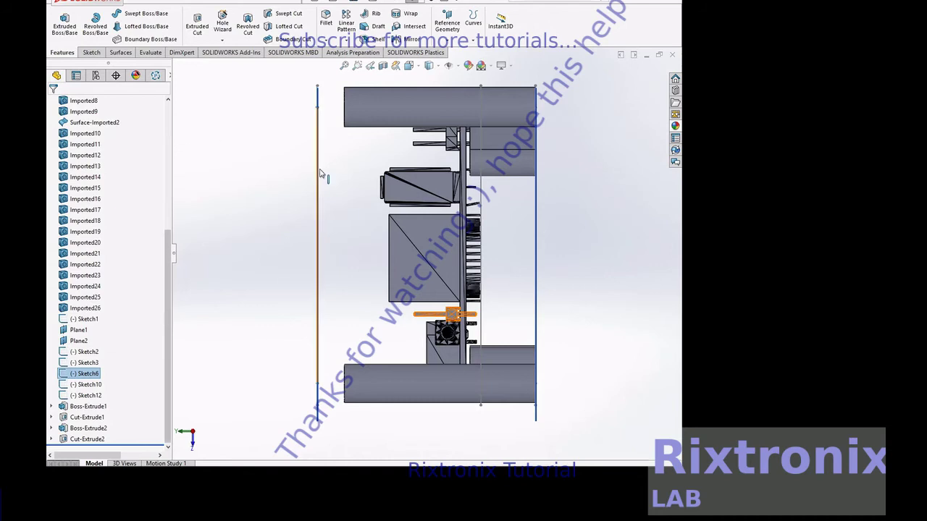
- Edit Plane1 to sit 50.00 mm from Top Plane instead of 30.00 mm
right_click(269, 174)
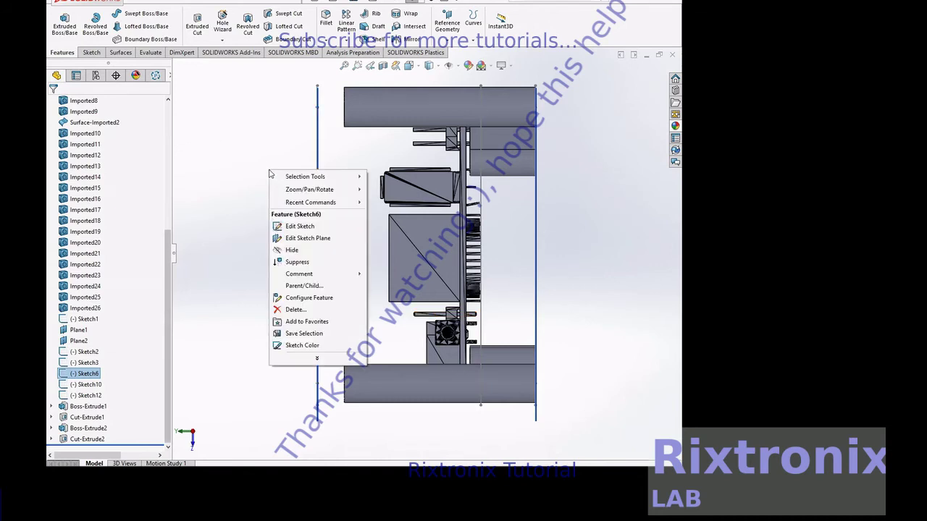
click(79, 341)
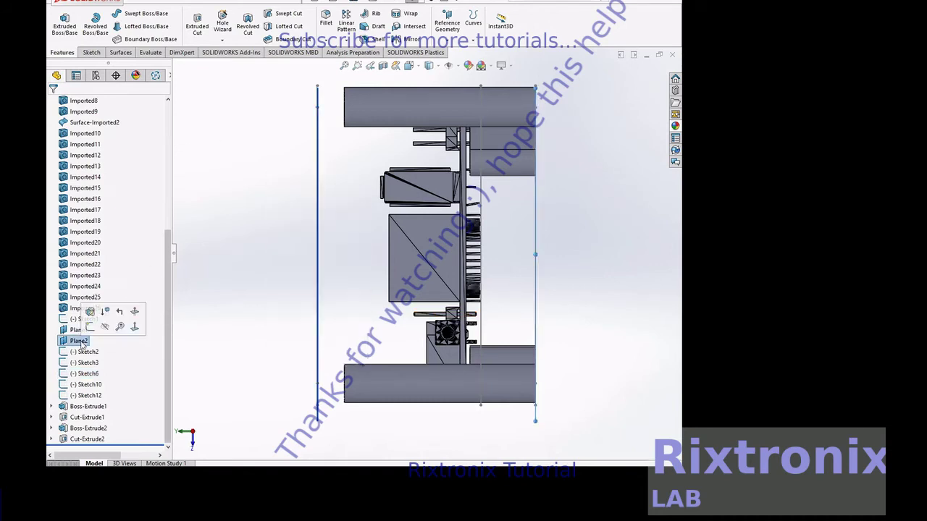
click(77, 331)
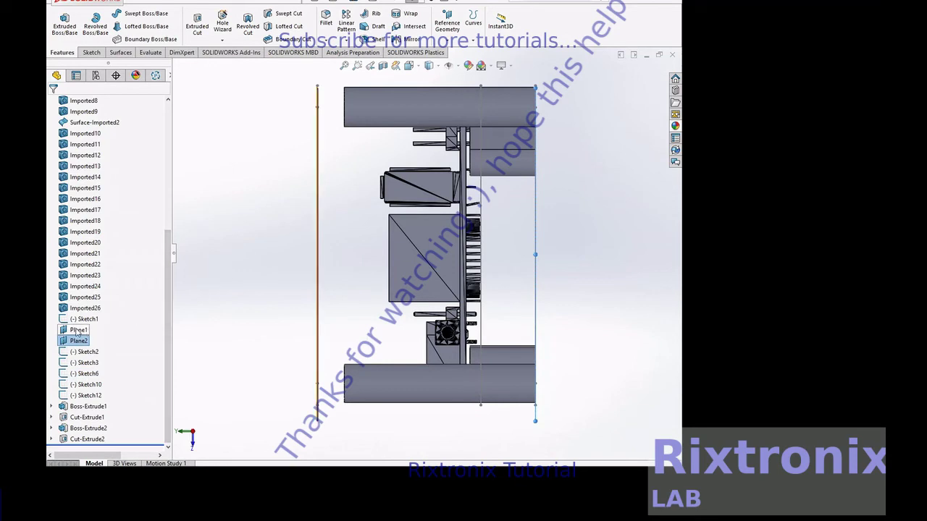
right_click(78, 330)
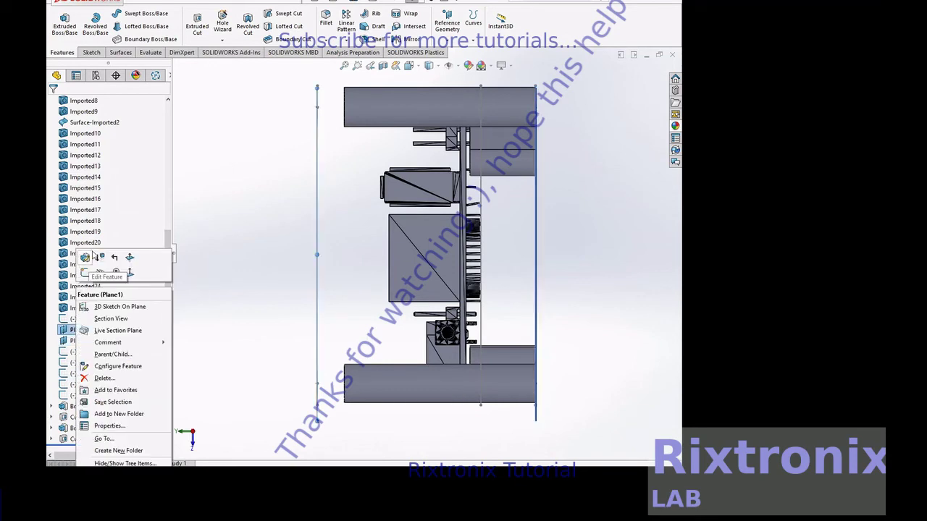
click(152, 239)
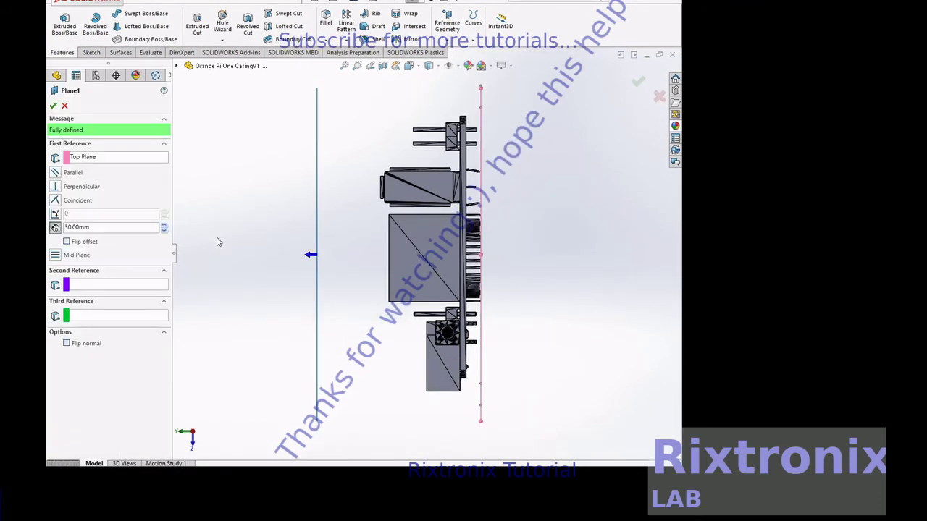
click(110, 226)
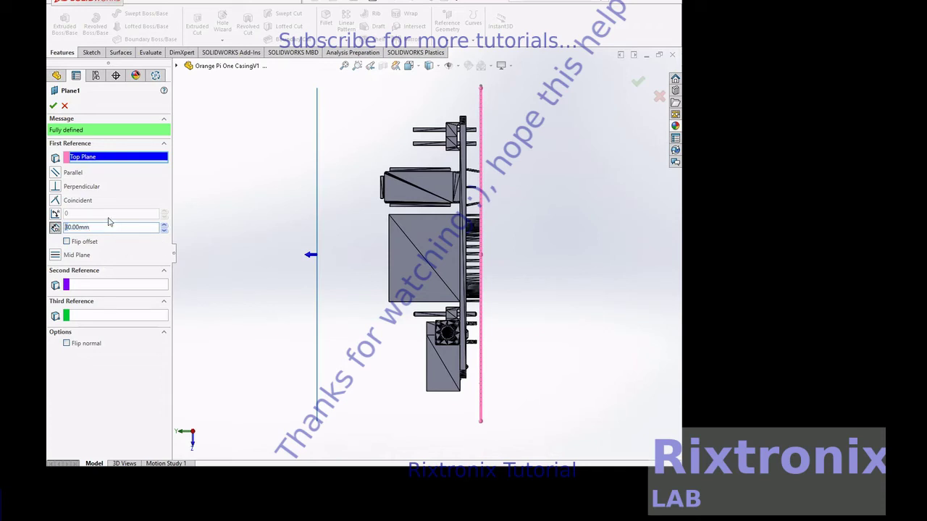
text(50)
key(Return)
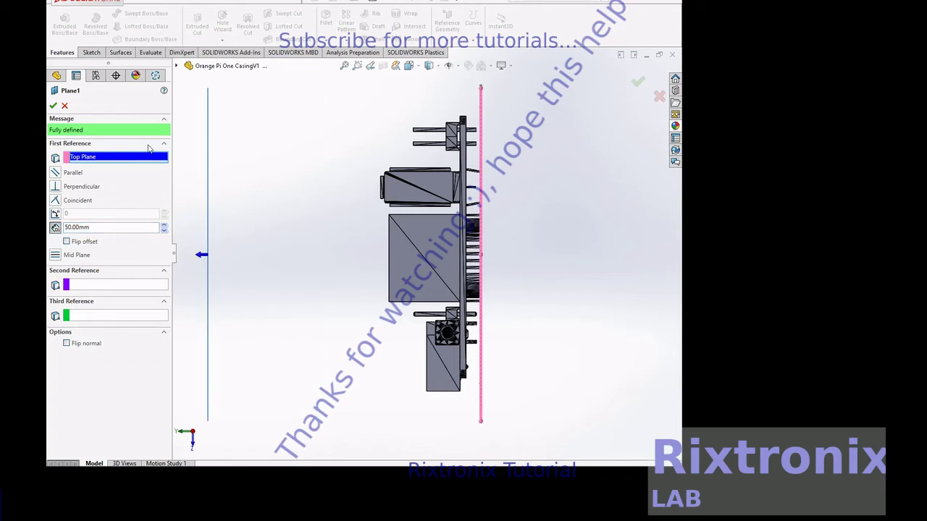
click(55, 106)
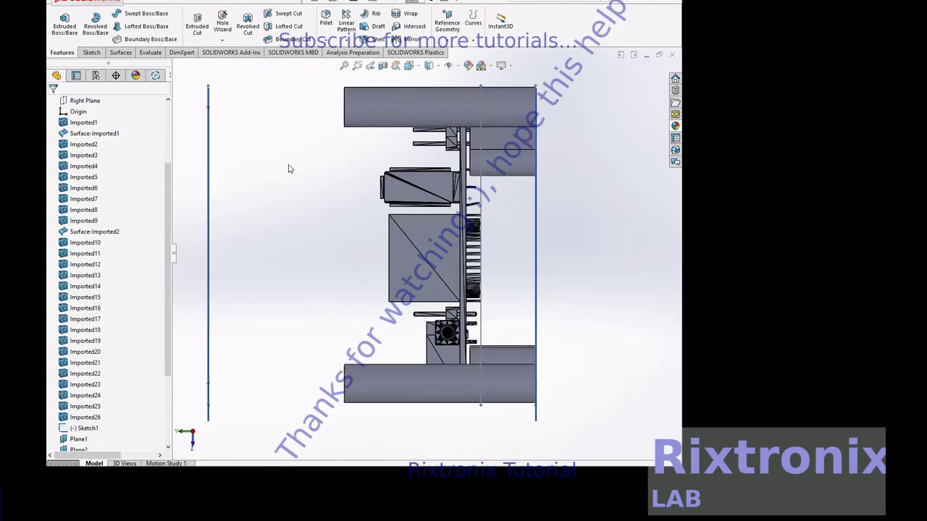
- Extrude the Sketch6 circles 10 mm, reversed toward the board, as unmerged Boss-Extrude3
right_click(288, 169)
click(292, 208)
drag(290, 209, 296, 217)
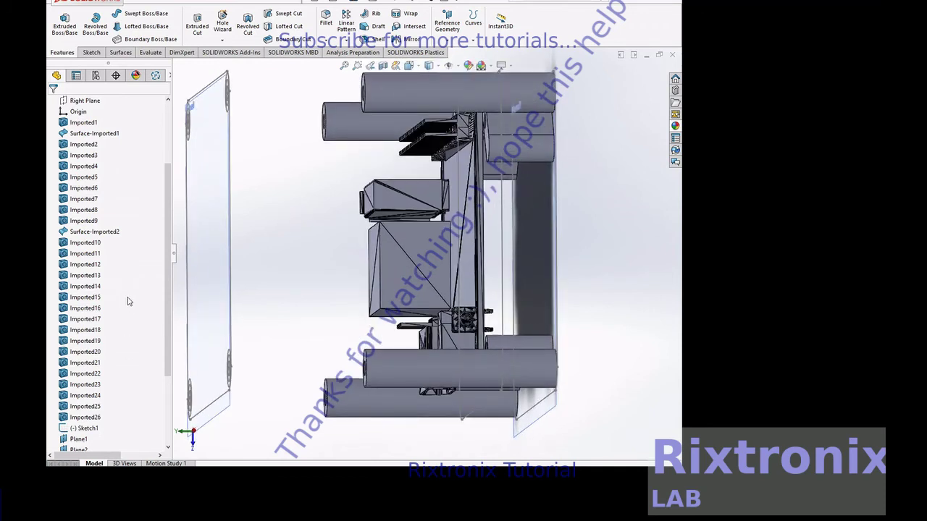
scroll(129, 303, down, 4)
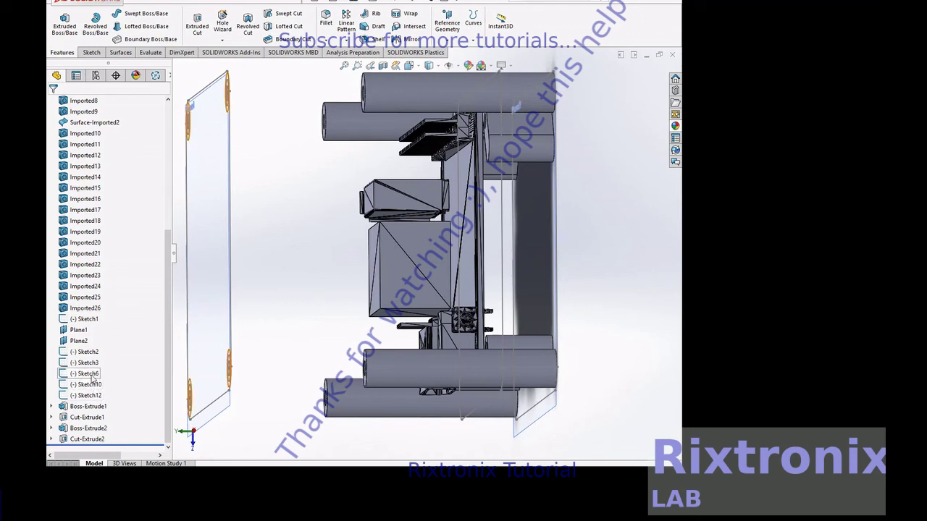
click(90, 373)
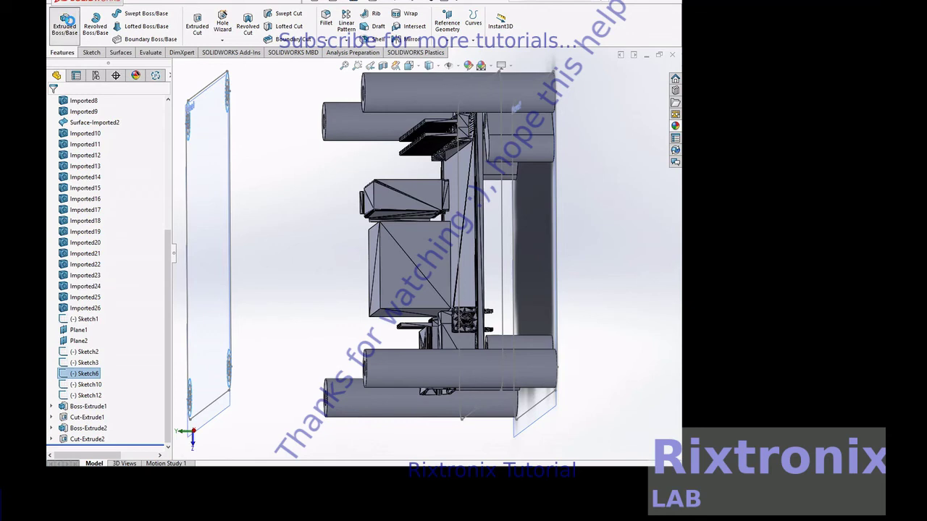
click(65, 22)
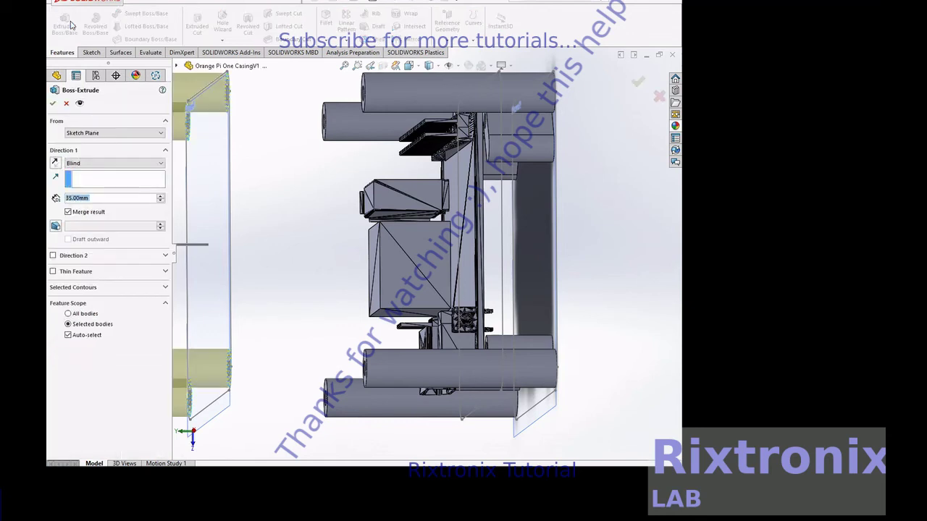
click(56, 162)
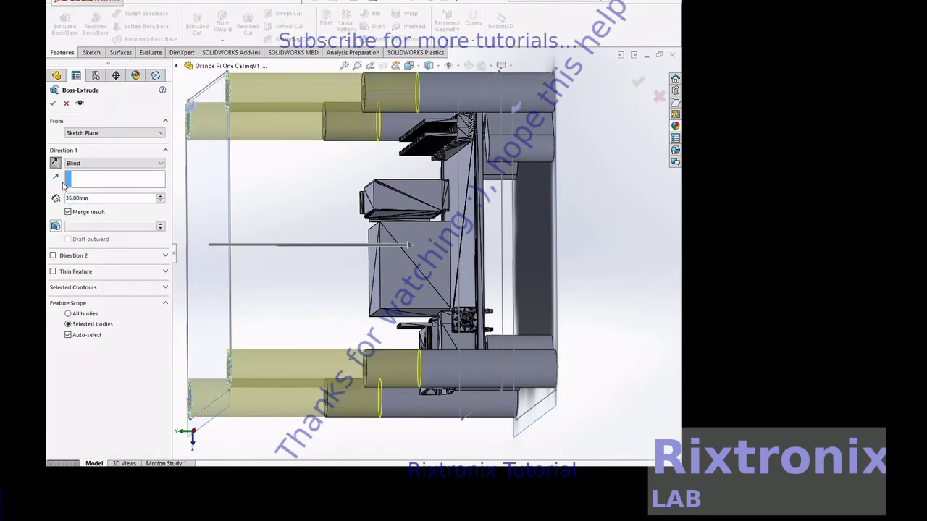
click(68, 212)
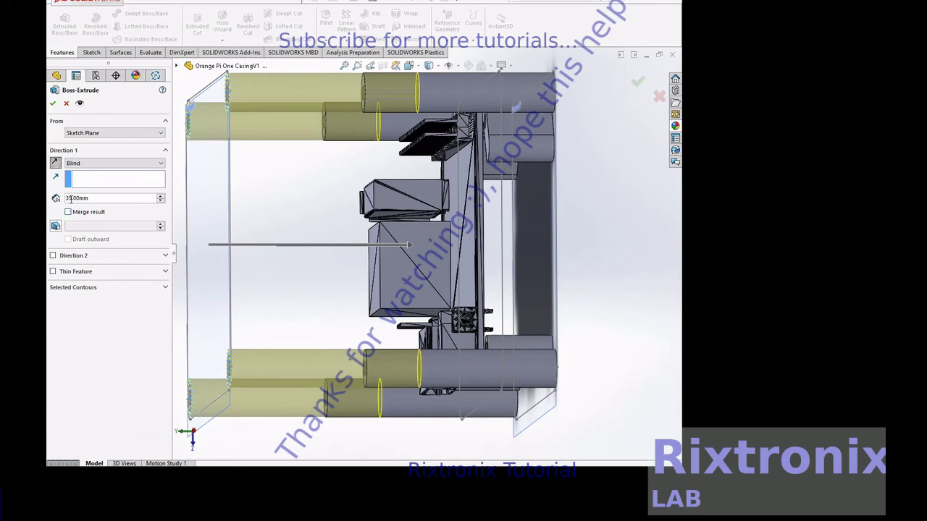
double_click(70, 198)
text(10)
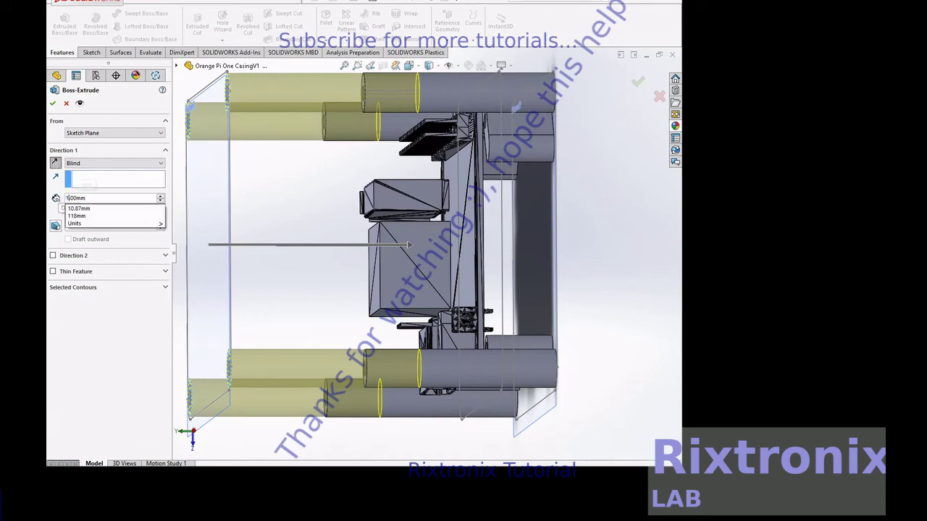
click(104, 320)
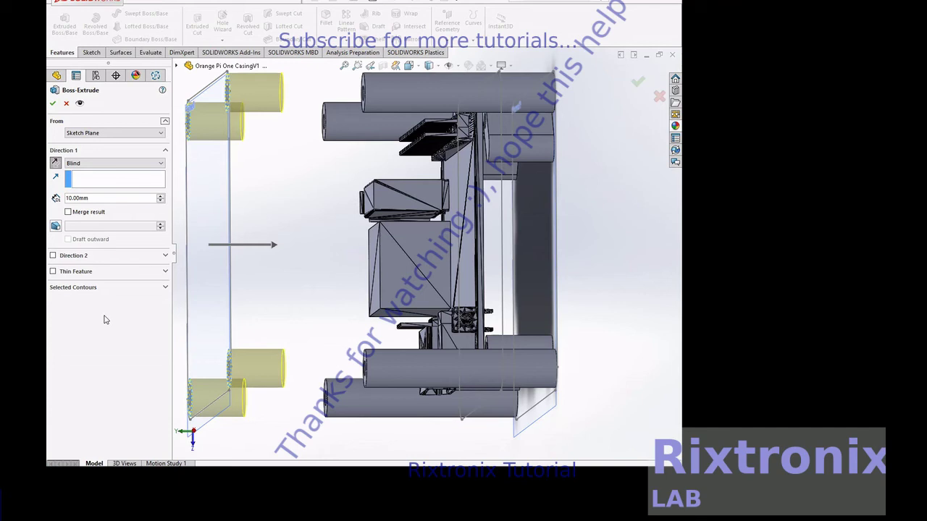
click(53, 104)
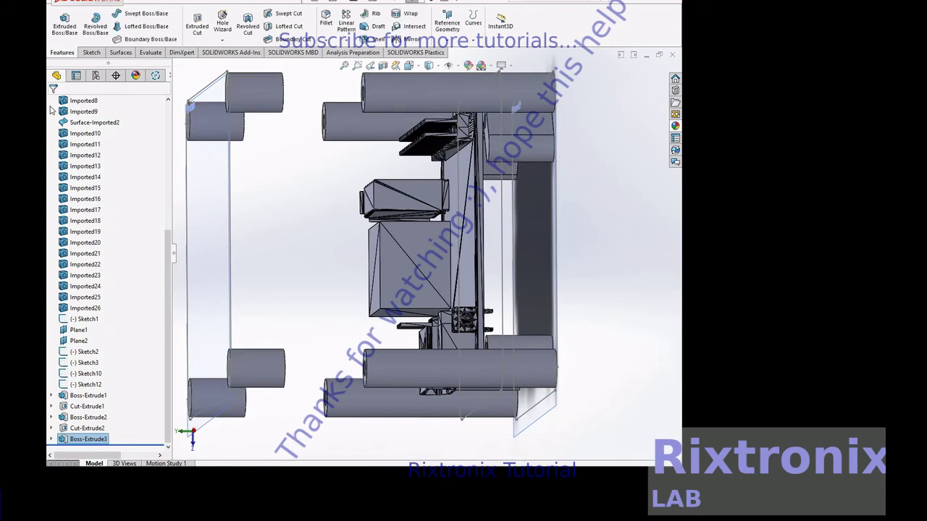
- Cut 10 mm blind holes from Sketch10 into the outer ends of the standoffs
click(96, 374)
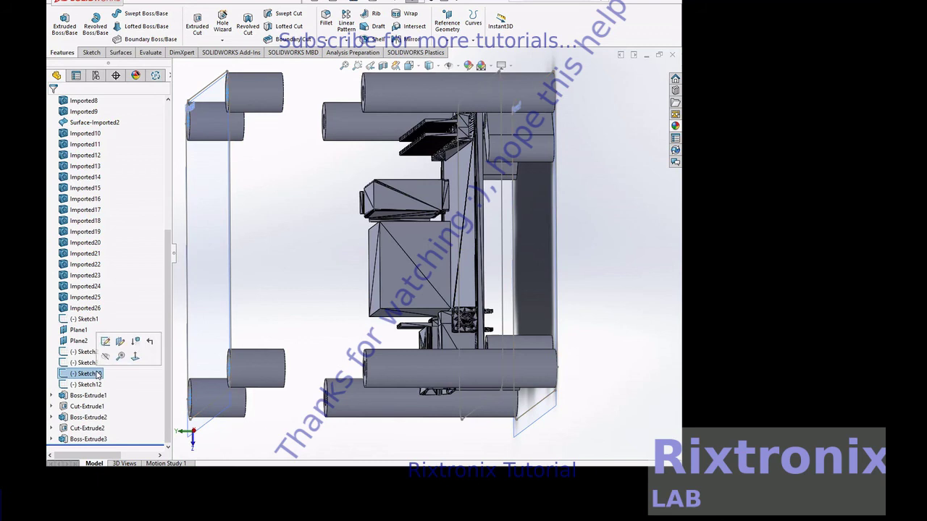
click(190, 29)
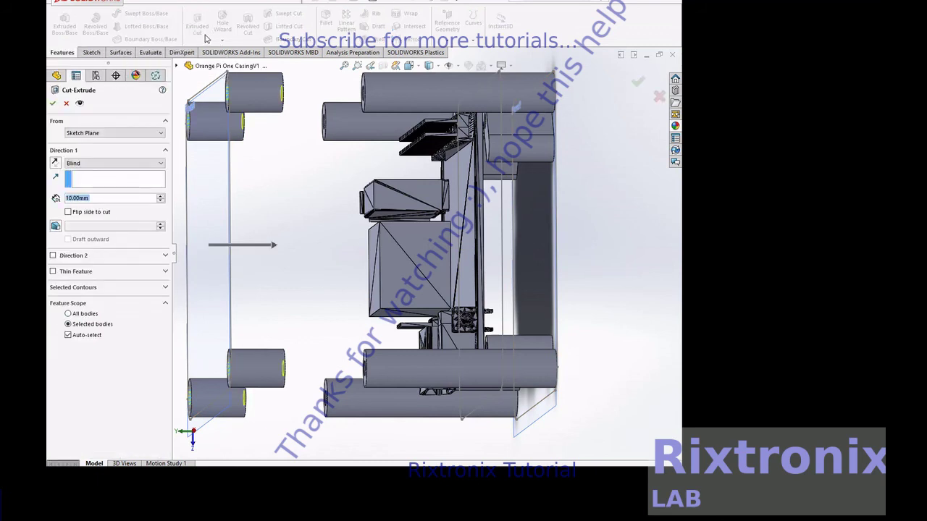
click(53, 103)
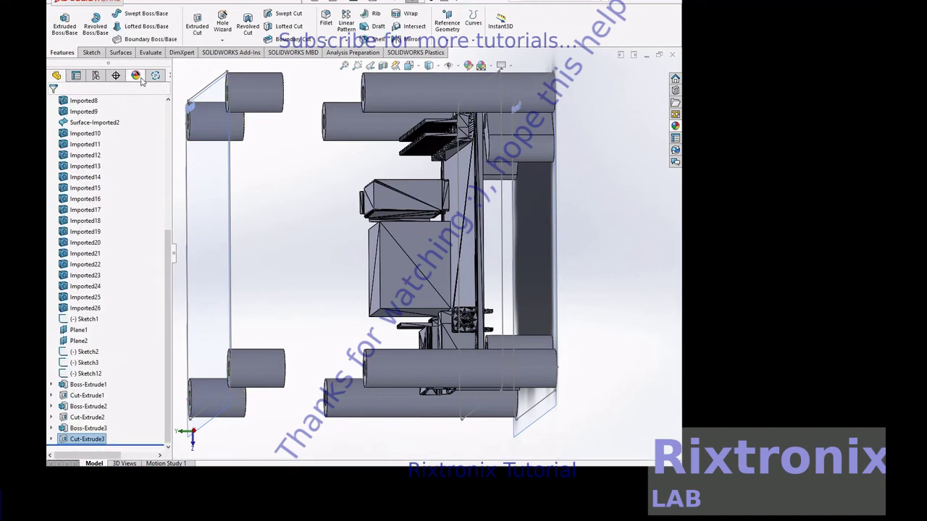
click(90, 373)
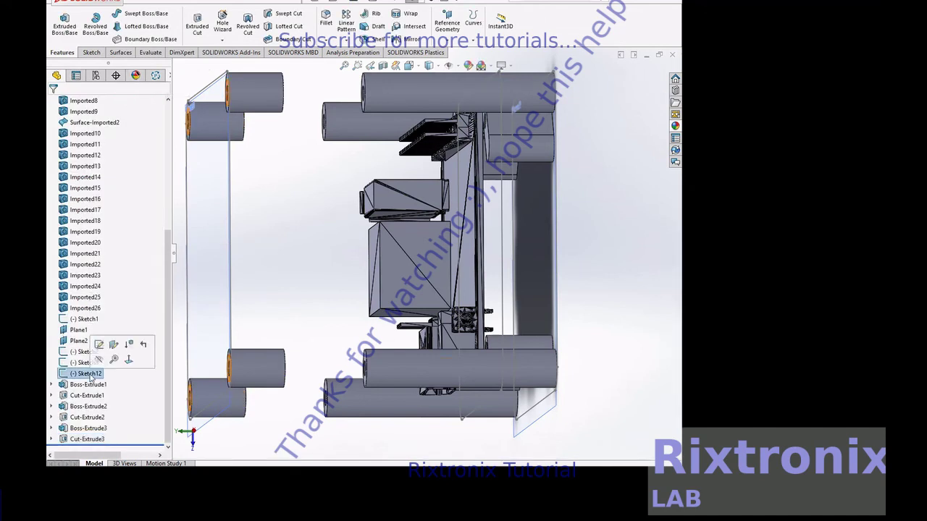
- Extrude-cut Sketch12 as 5 mm blind holes into the inner standoff ends (Cut-Extrude4)
click(189, 26)
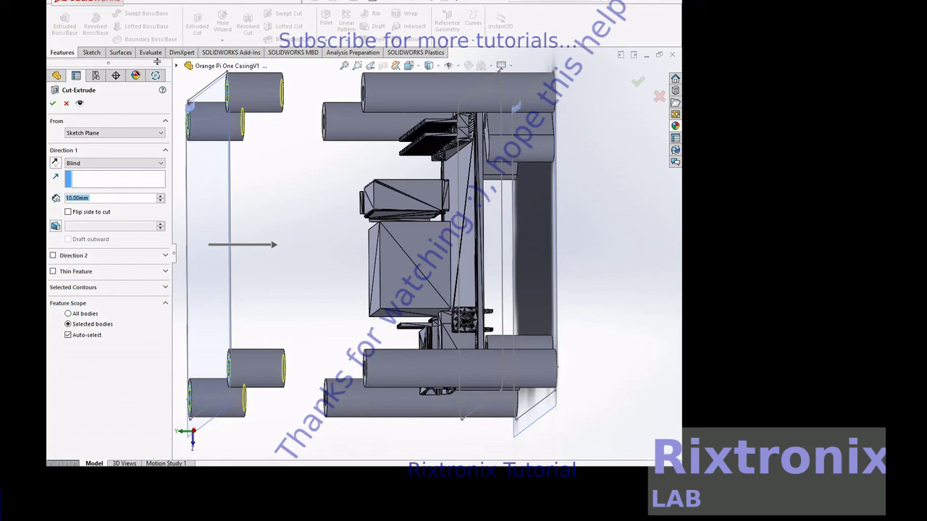
click(73, 198)
double_click(73, 198)
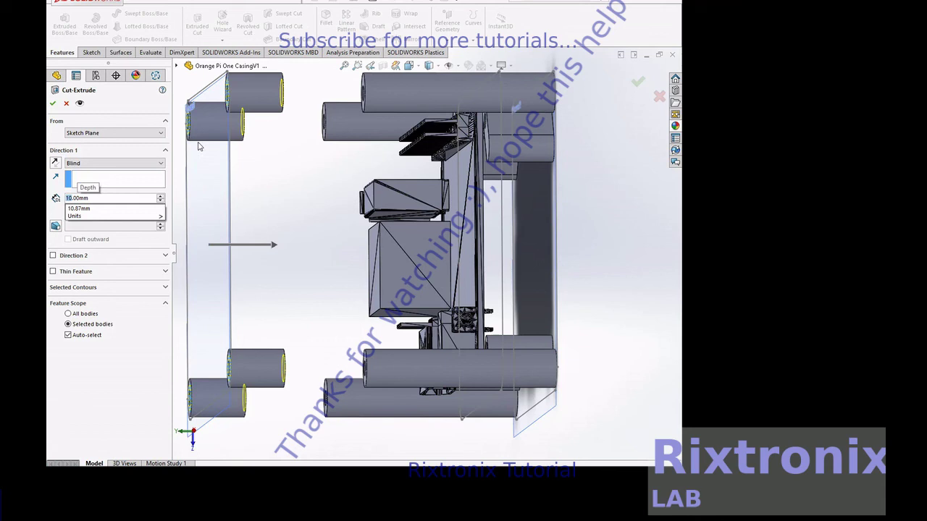
text(5)
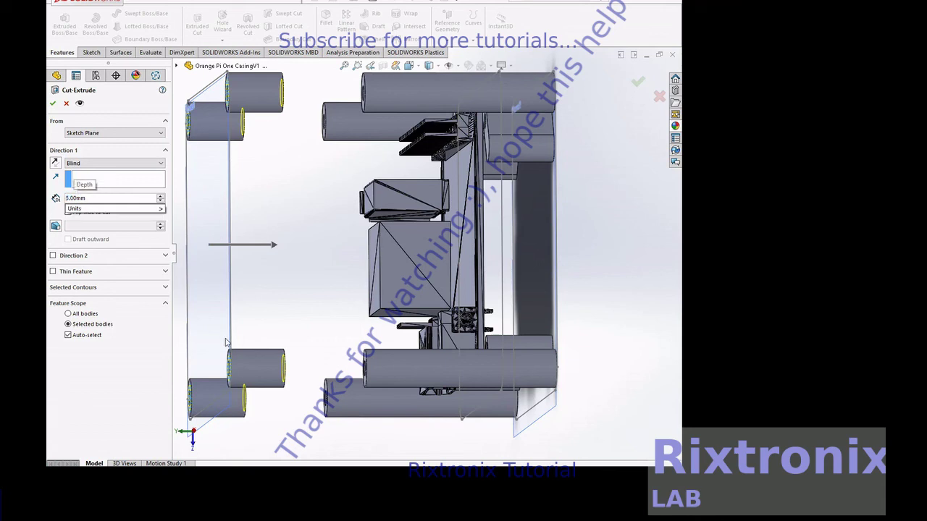
key(Return)
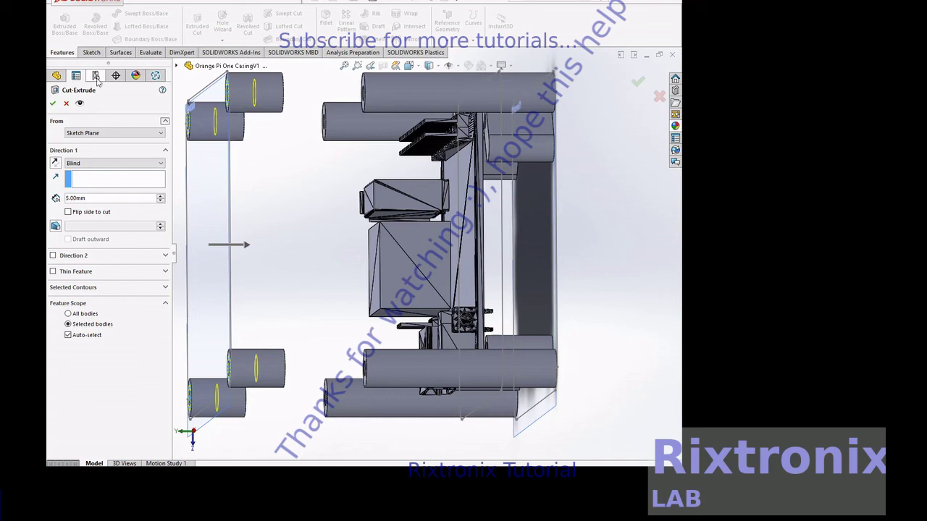
click(53, 105)
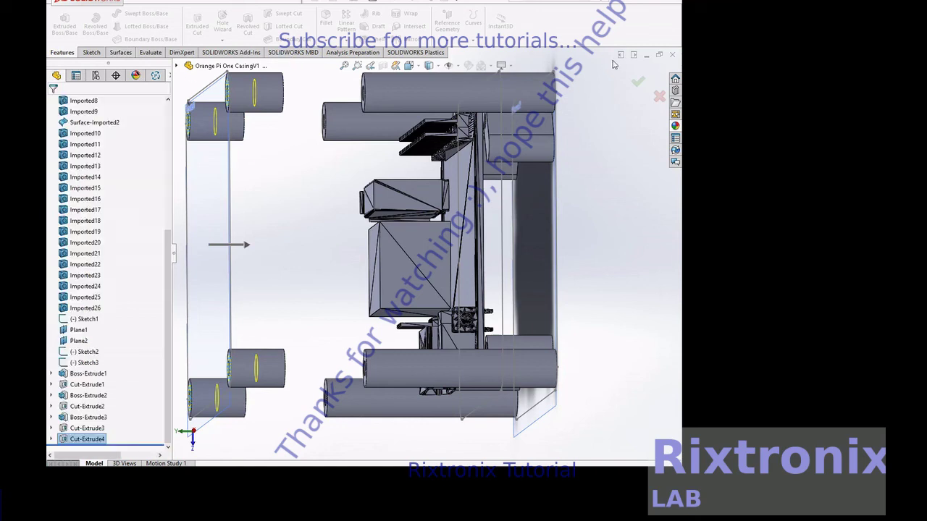
right_click(285, 209)
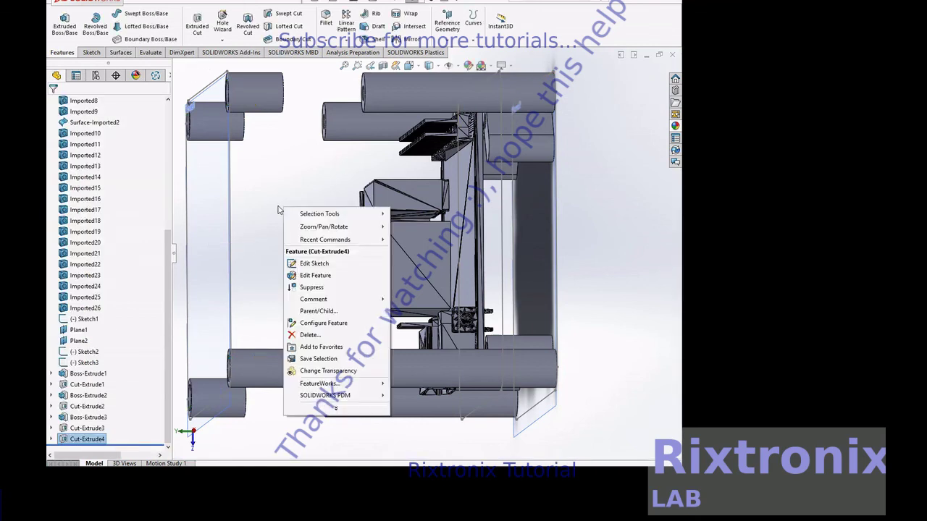
click(435, 263)
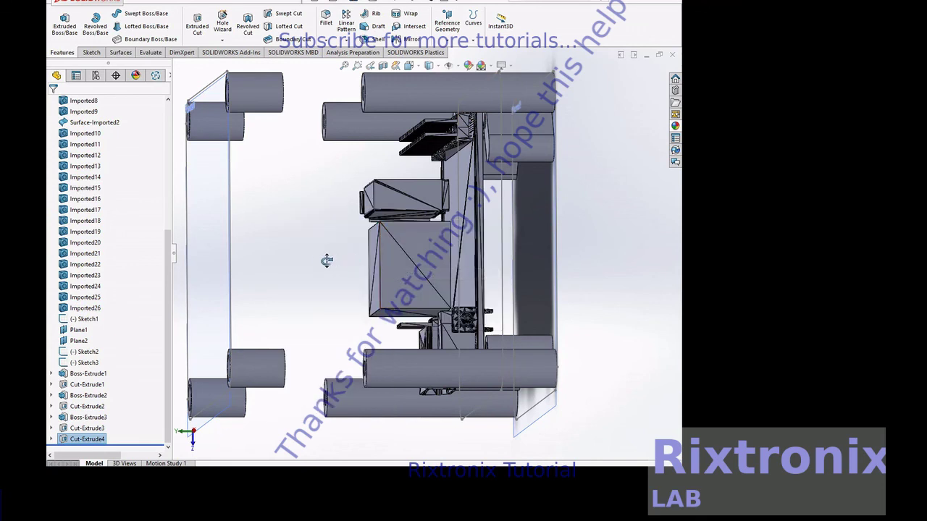
drag(325, 259, 364, 257)
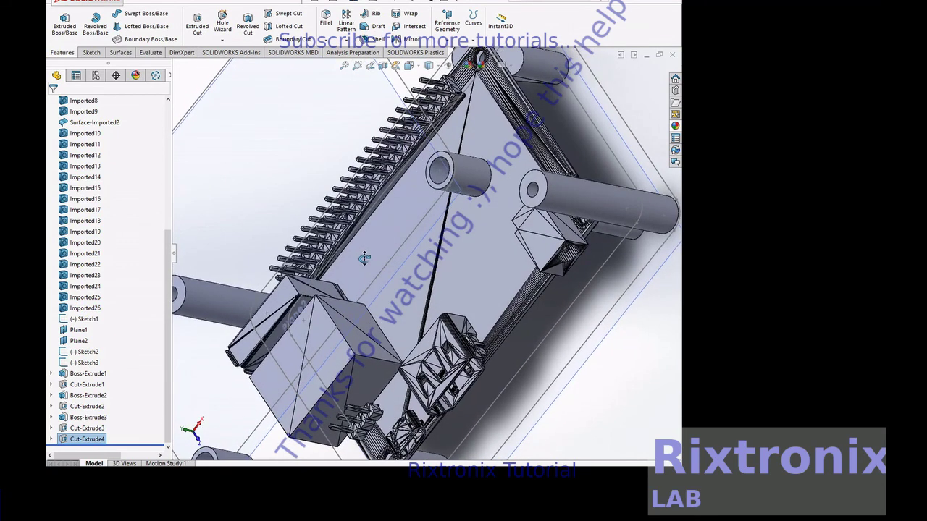
key(f)
mouse_move(270, 149)
mouse_down()
mouse_move(310, 168)
mouse_move(261, 171)
mouse_up()
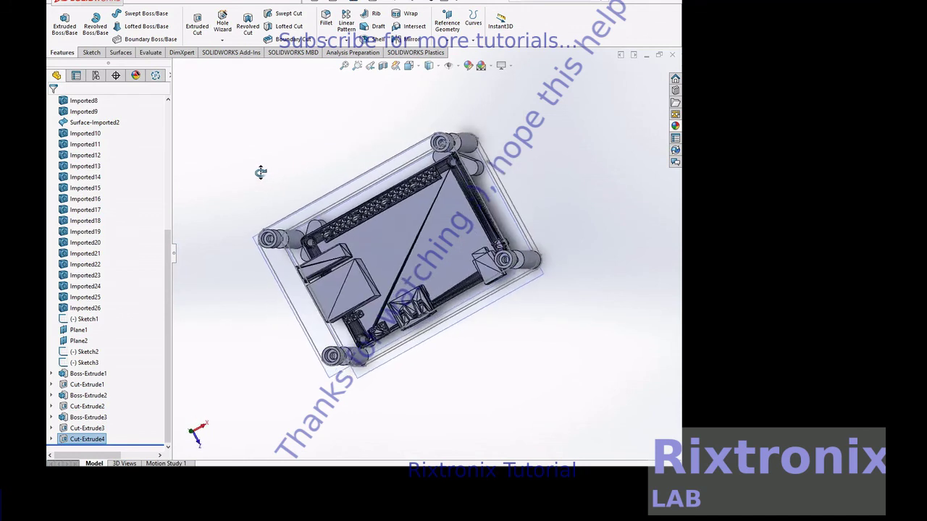
click(144, 2)
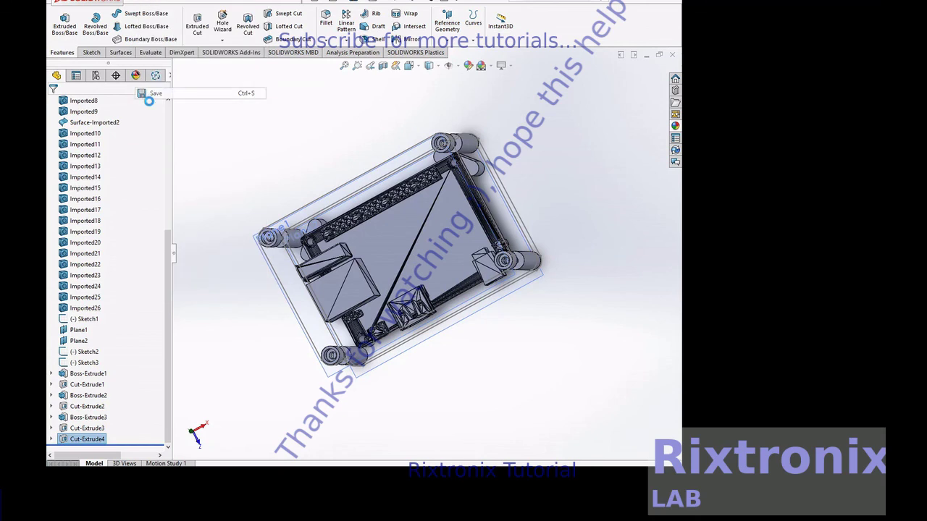